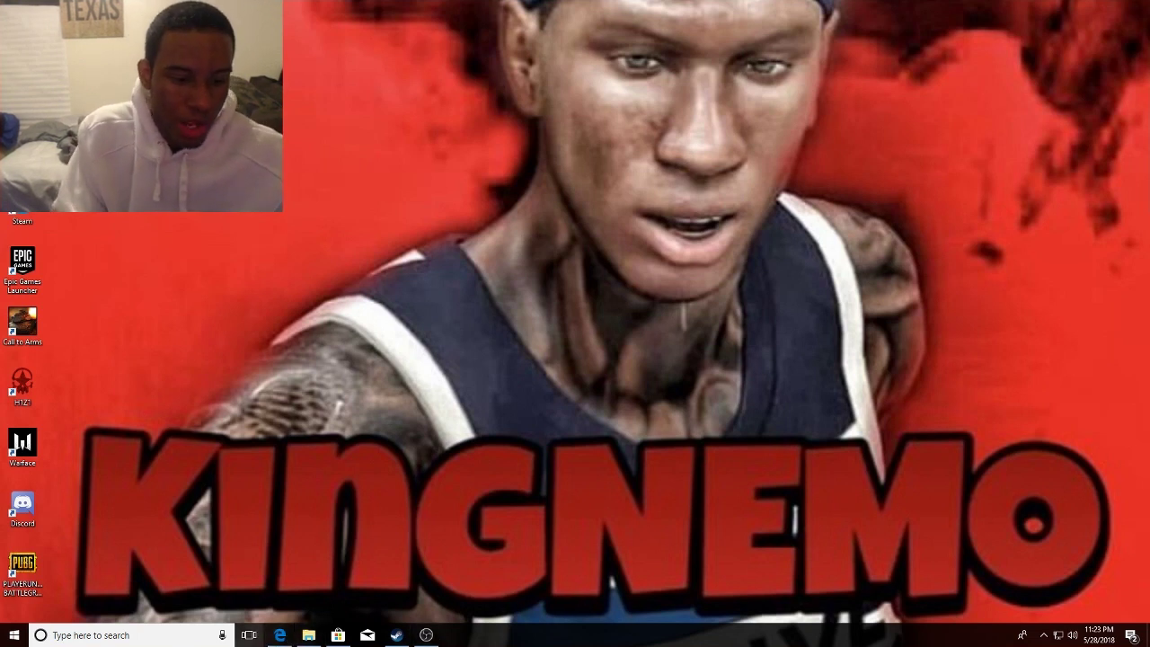
- Restore the minimized Edge window showing the Panzoid download page from its taskbar preview
mouse_move(283, 634)
left_click(306, 616)
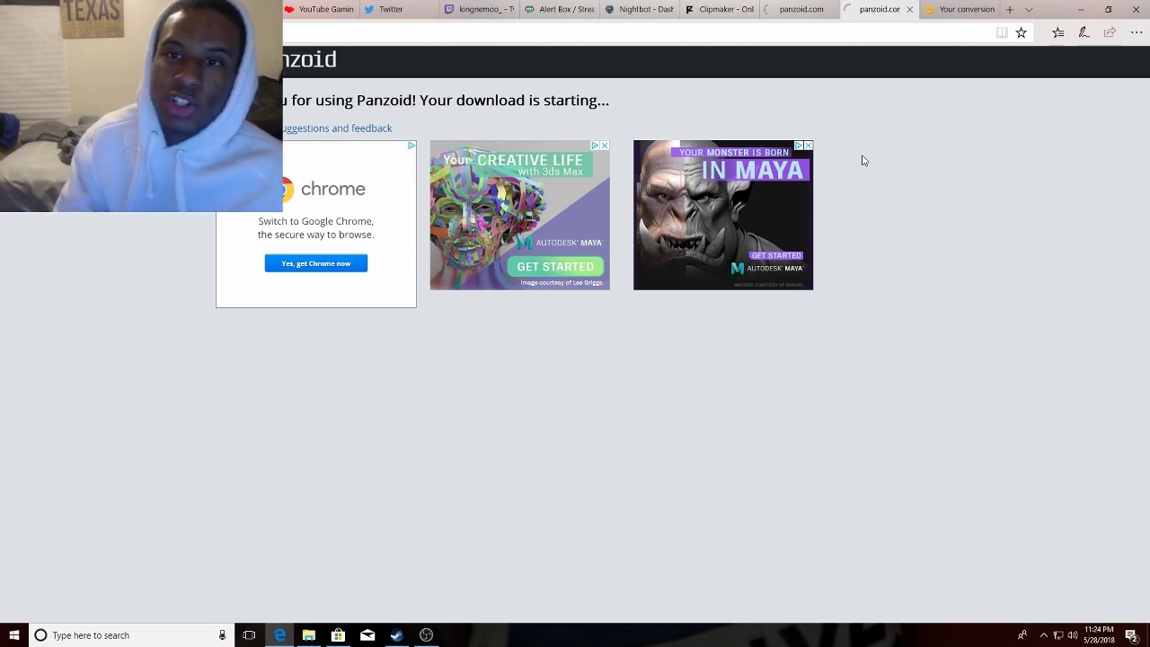
- Switch to the other panzoid.com tab, minimize Edge, and play the downloaded intro video from Downloads
left_click(779, 10)
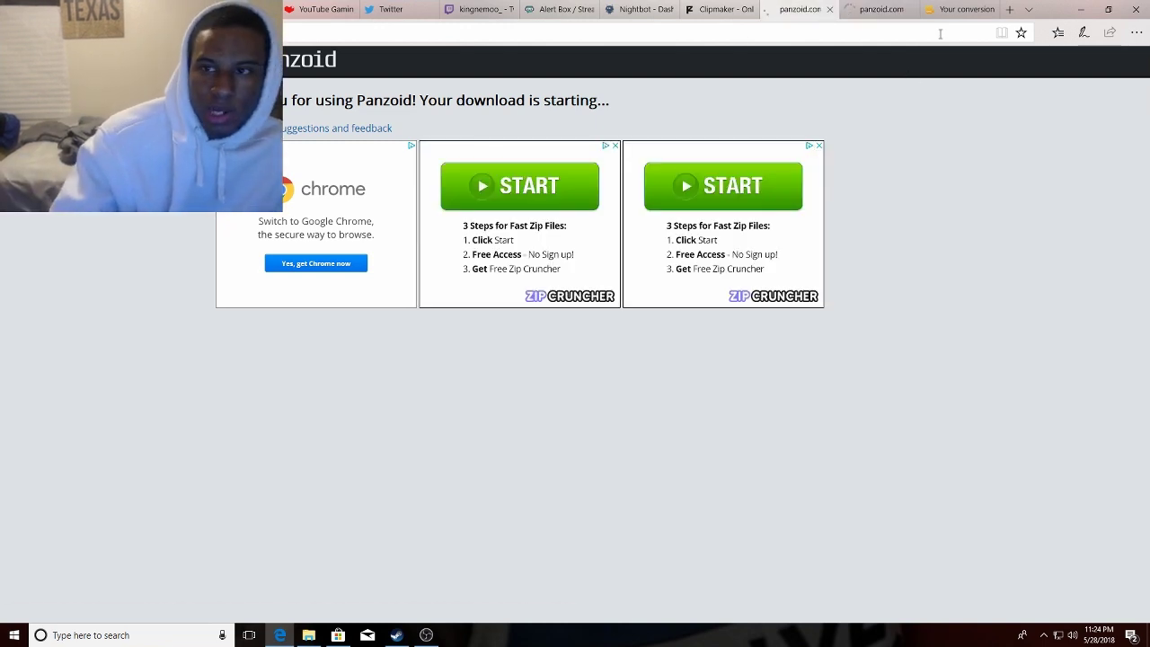
left_click(1079, 9)
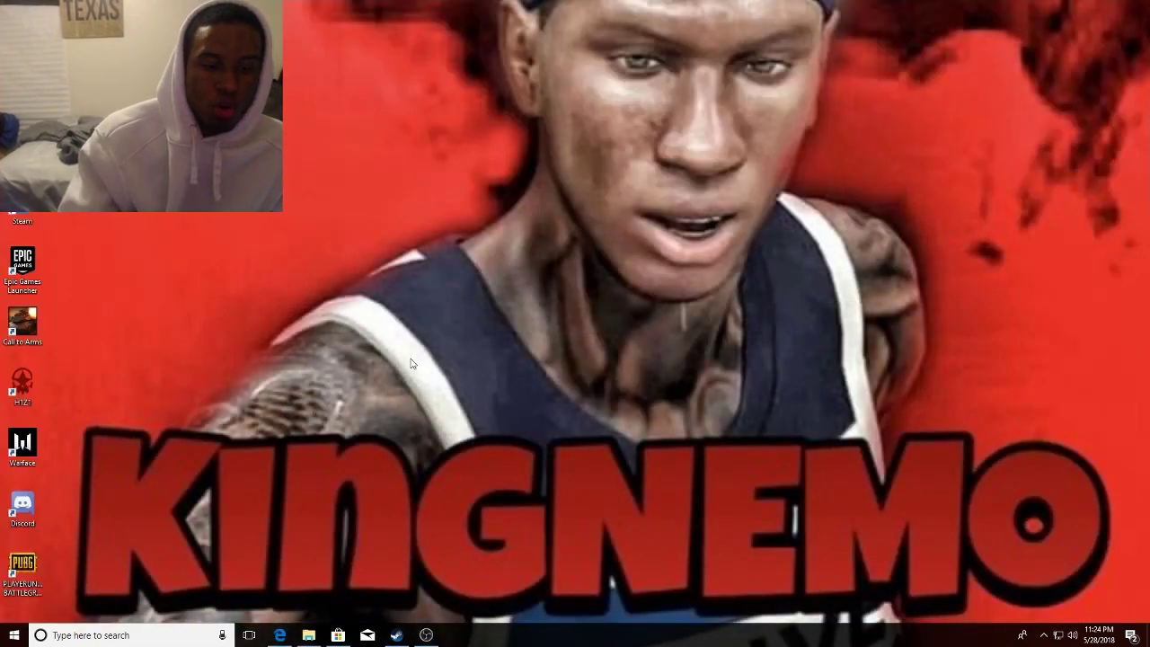
left_click(308, 635)
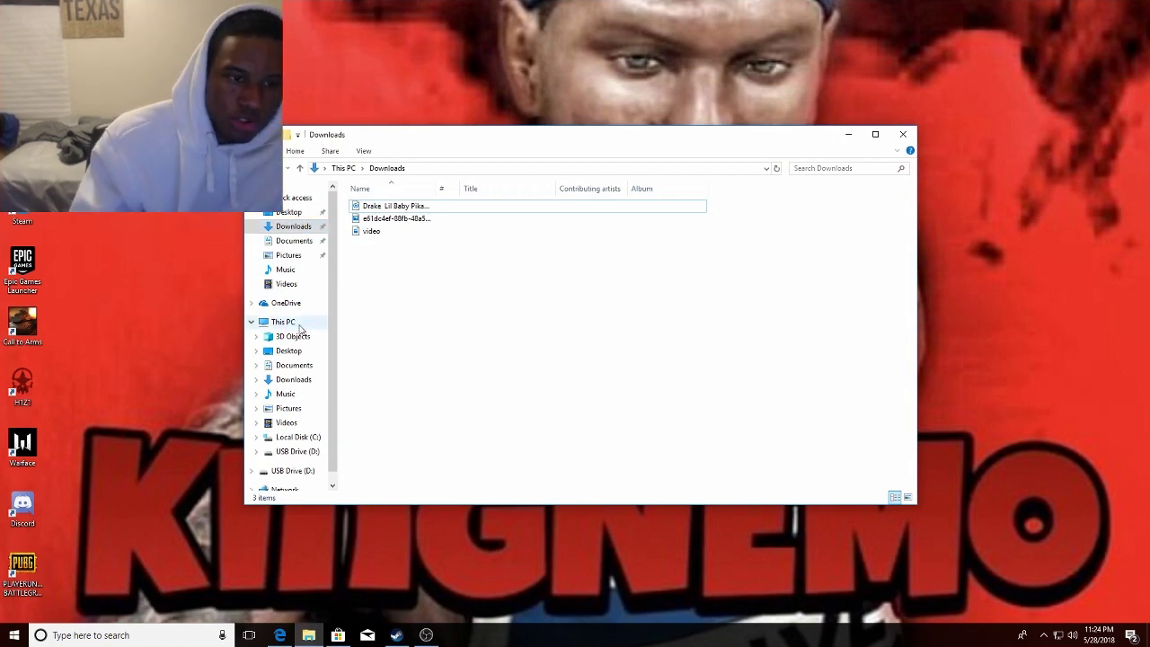
double_click(373, 233)
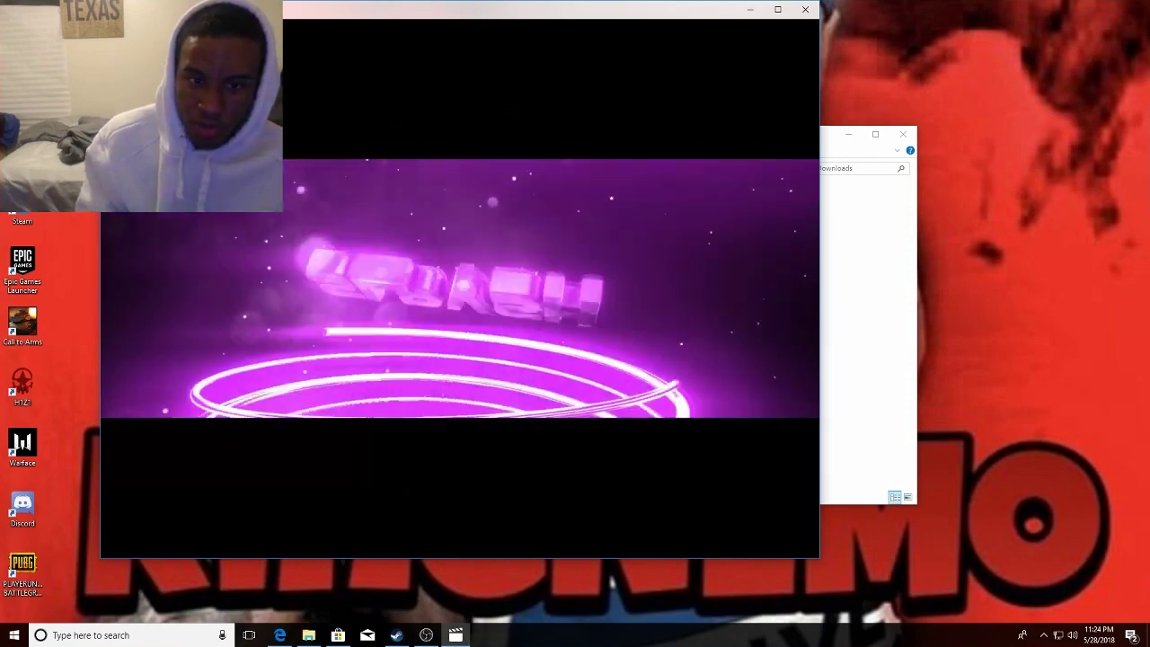
mouse_move(529, 129)
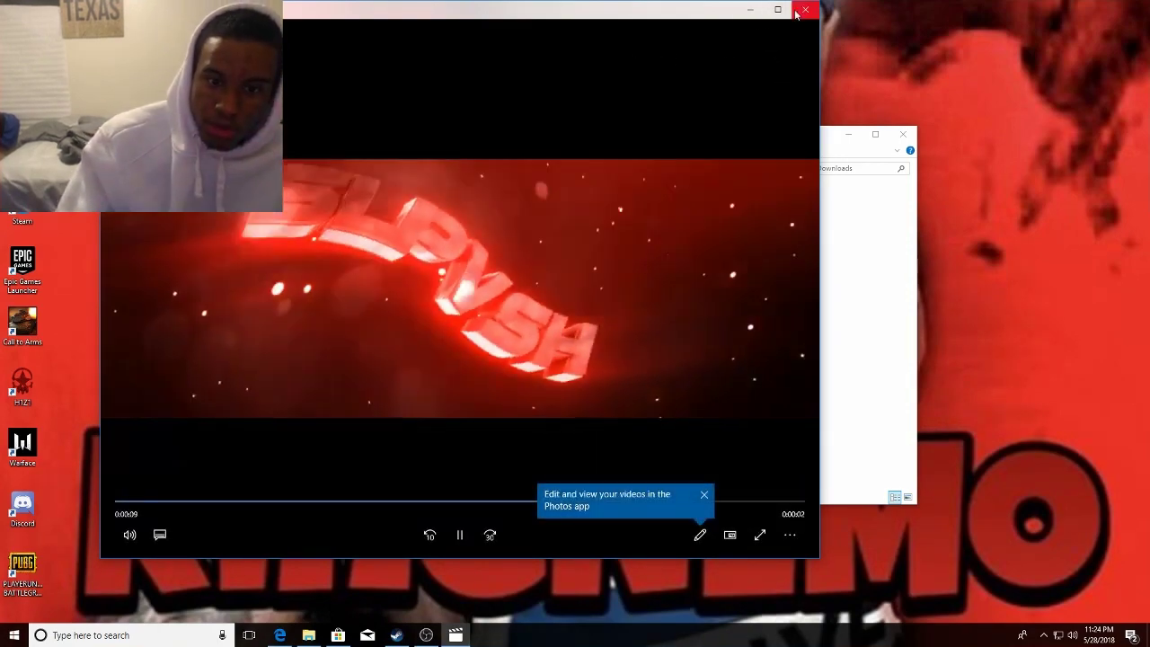
left_click(805, 10)
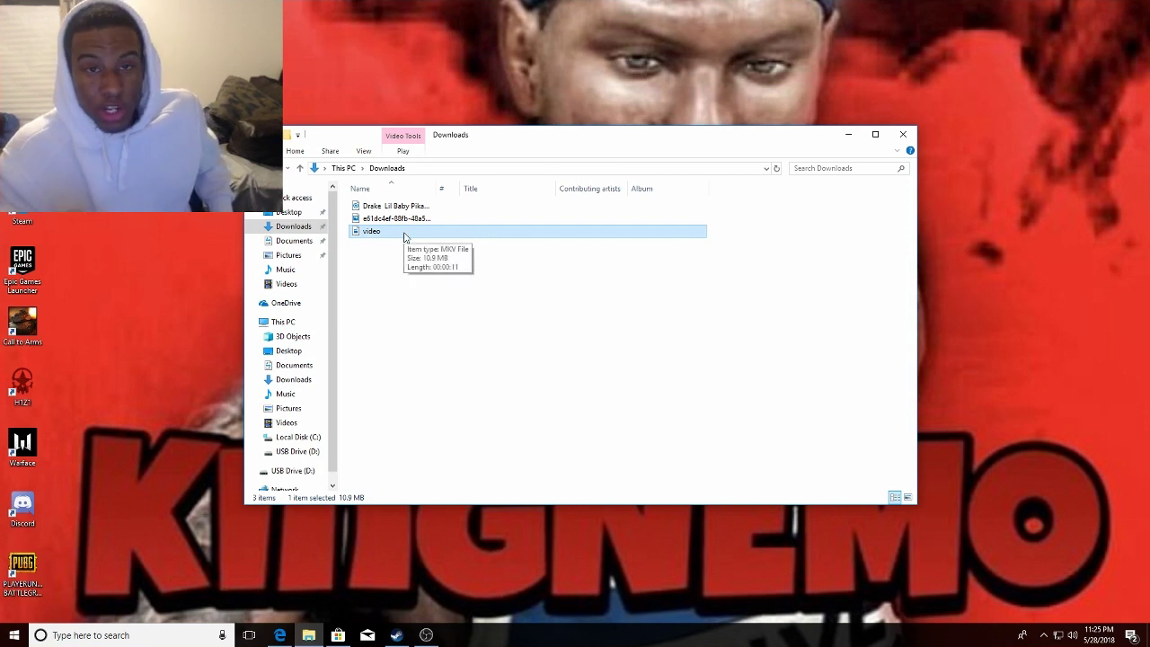
left_click(848, 134)
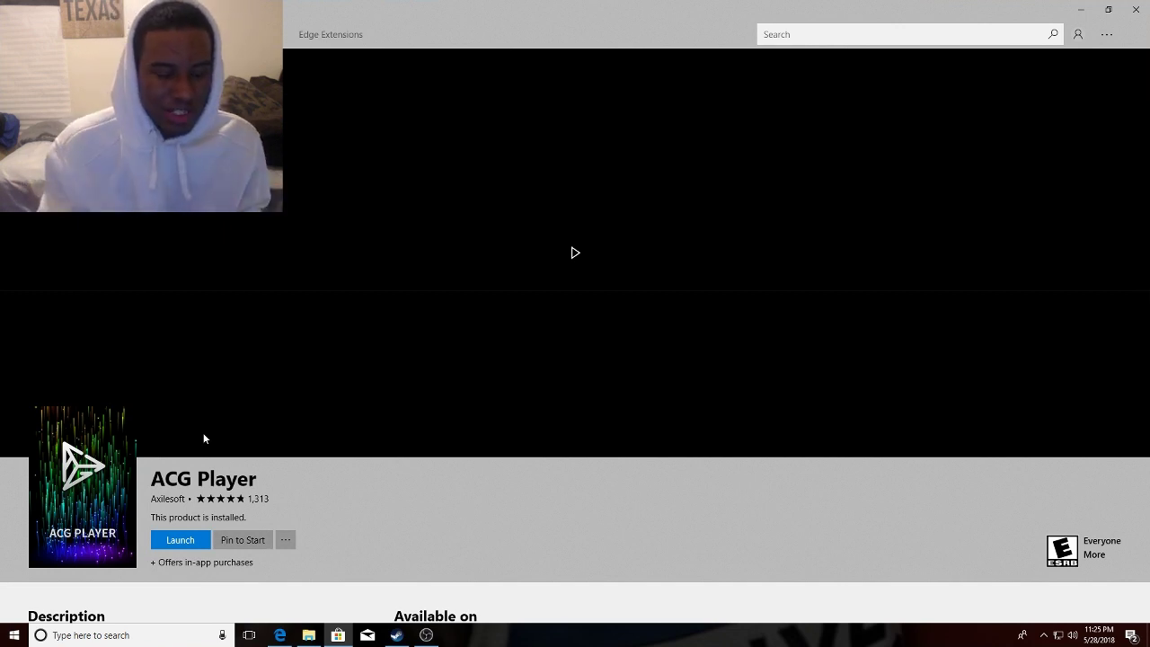
- Launch ACG Player maximized and open the Panzoid intro video from Downloads via Pick Files
left_click(196, 538)
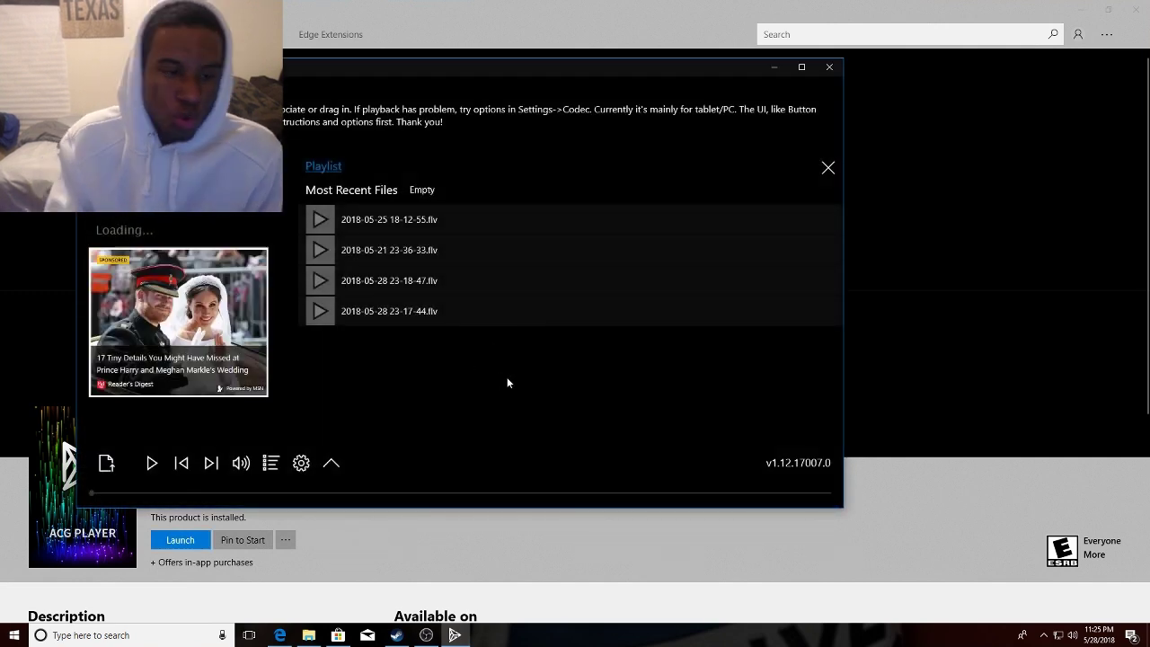
left_click(801, 69)
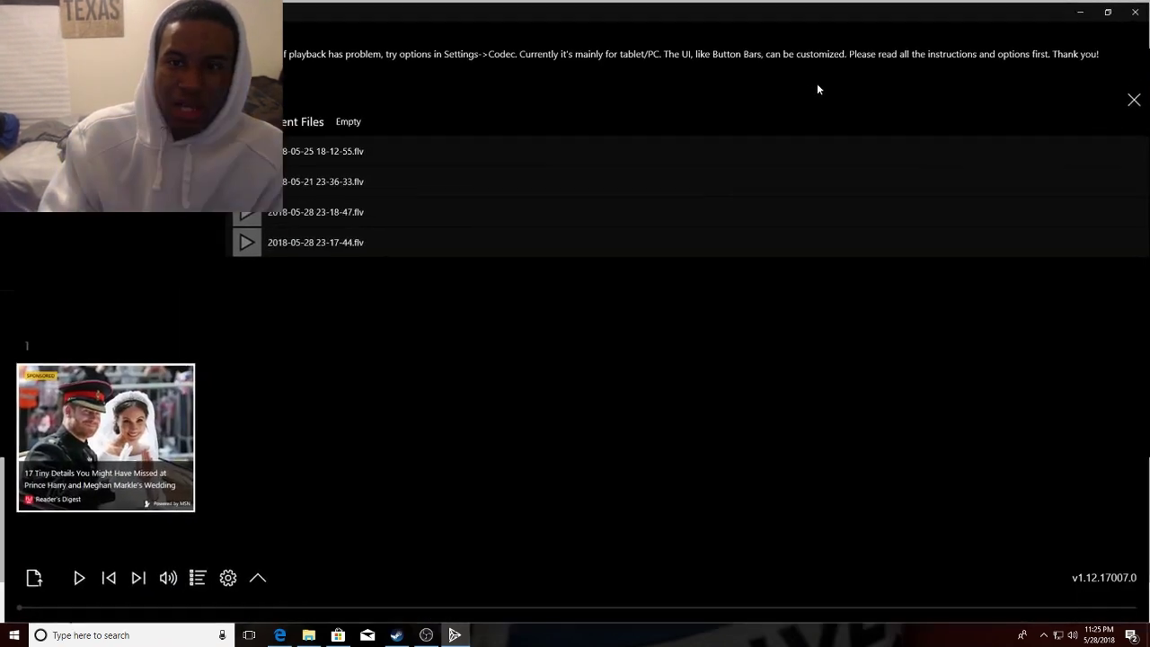
left_click(34, 582)
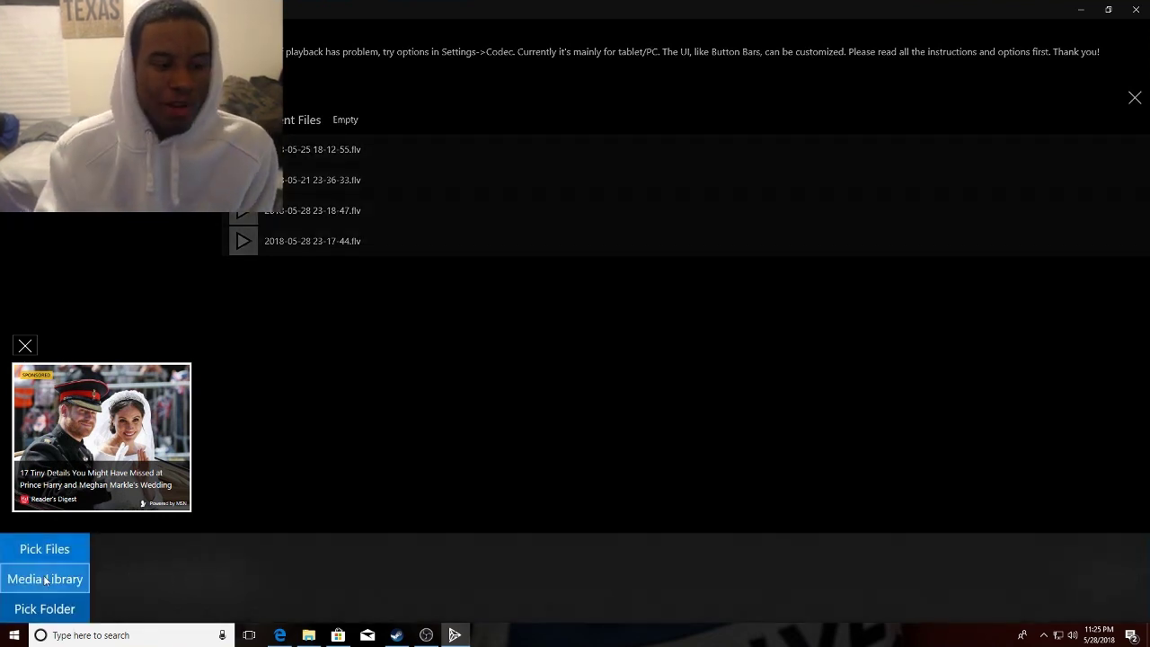
left_click(56, 548)
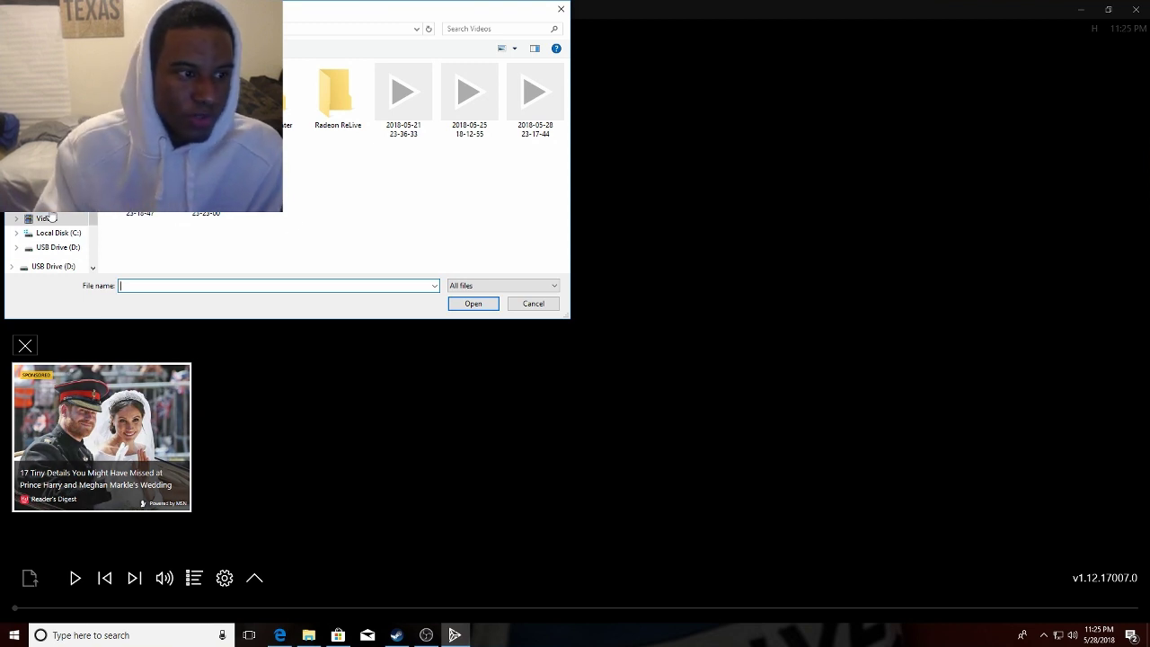
left_click(45, 175)
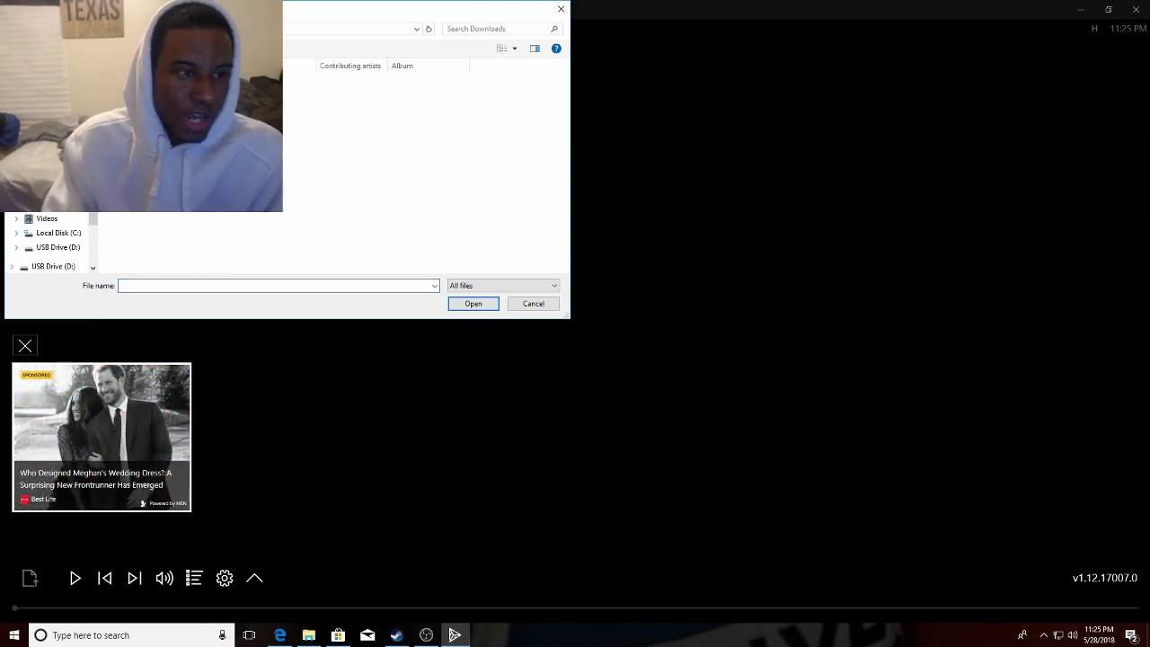
left_click(377, 108)
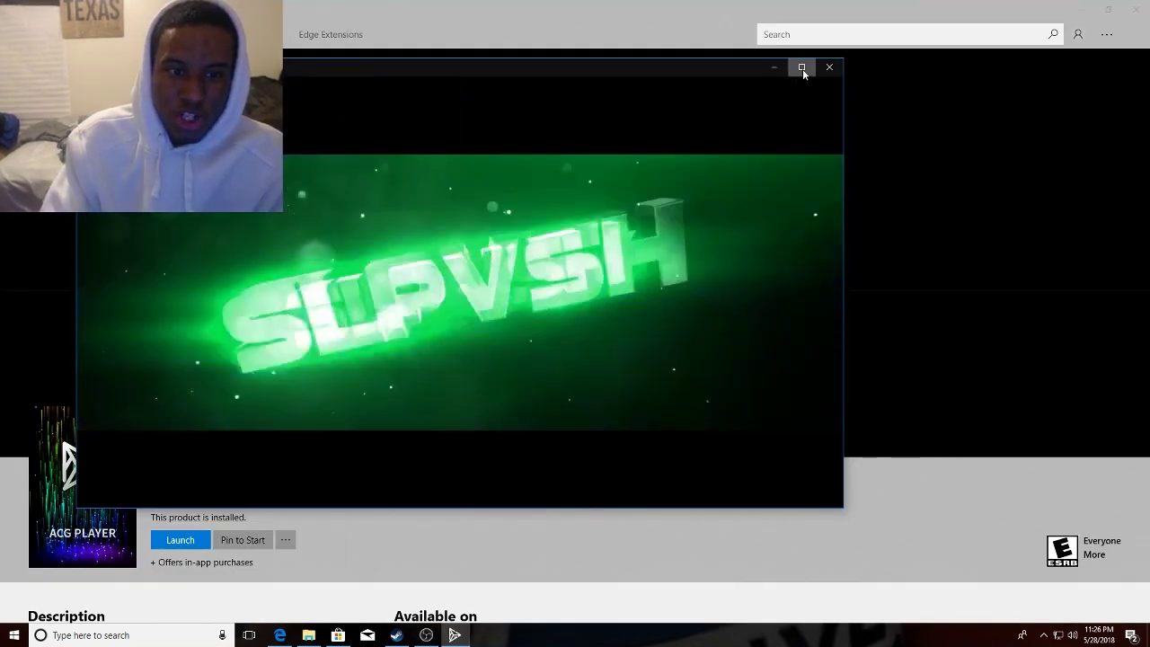
left_click(802, 69)
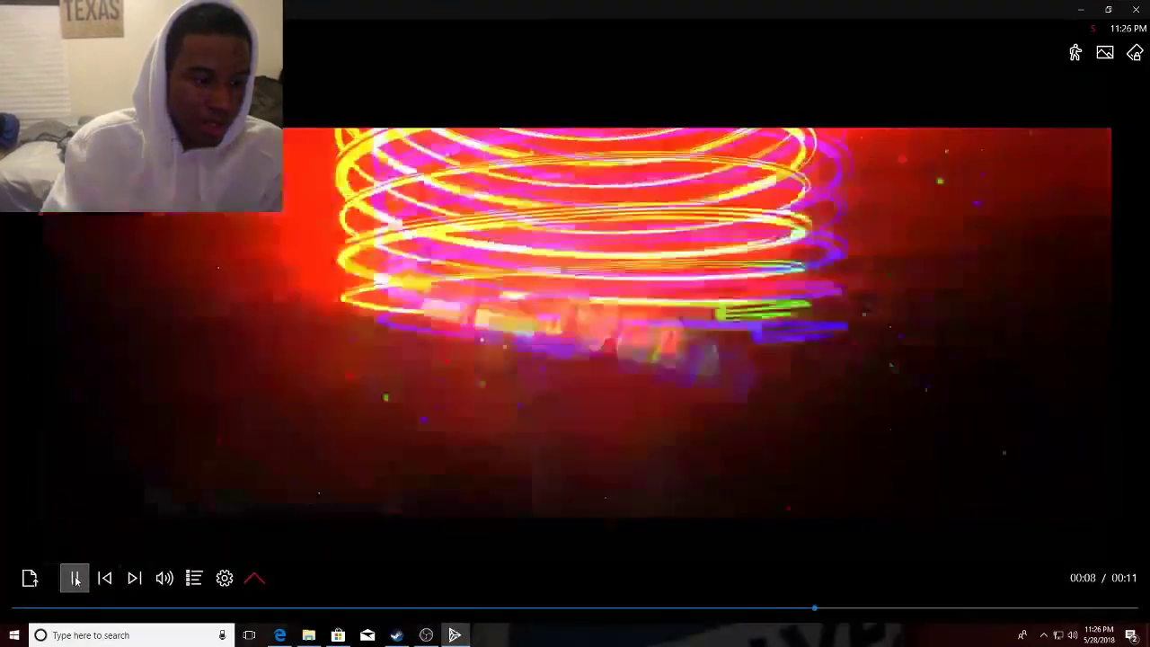
- Pause the video at 00:08.368, expand the extra control row, and open the Tool Box
left_click(75, 577)
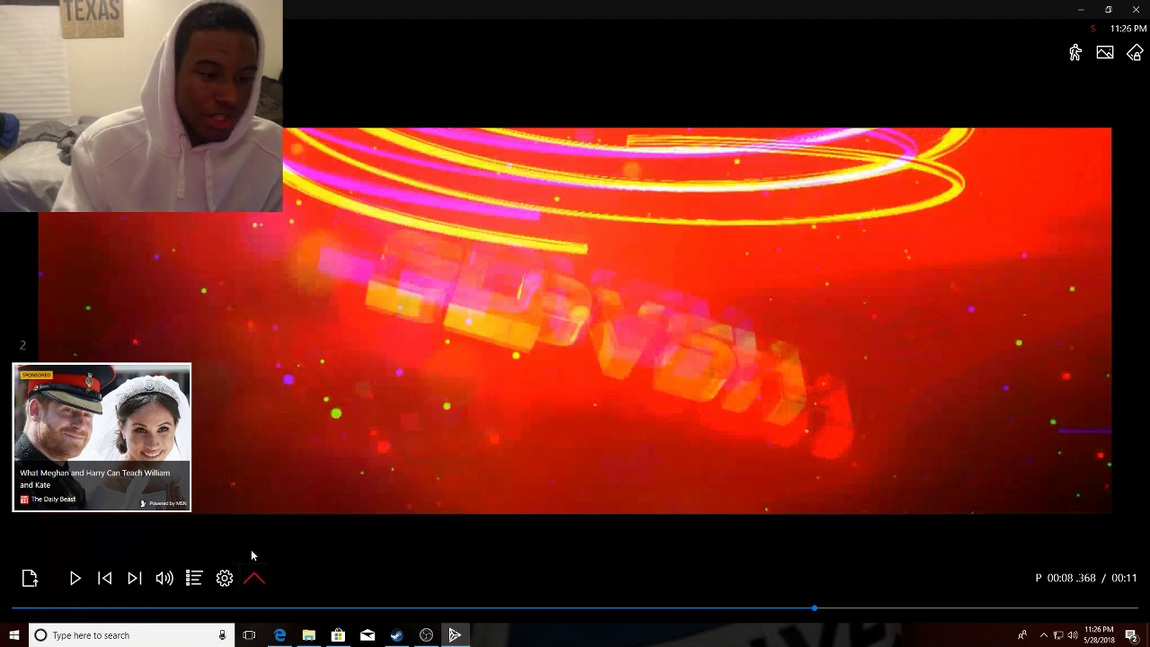
left_click(254, 577)
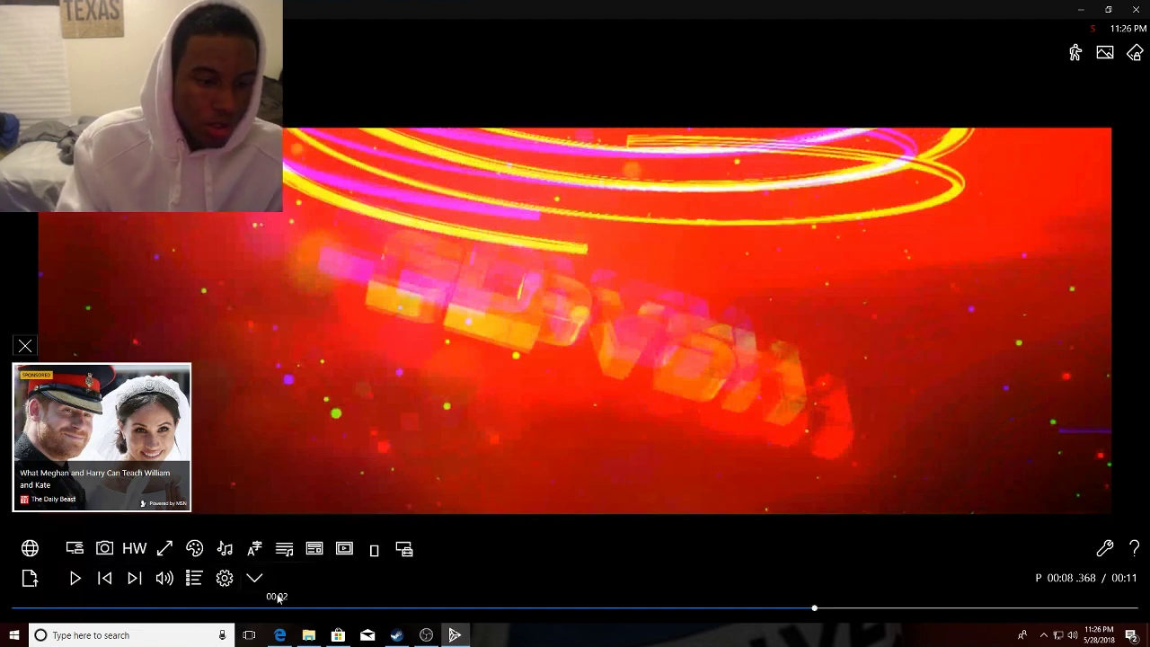
left_click(254, 577)
left_click(254, 577)
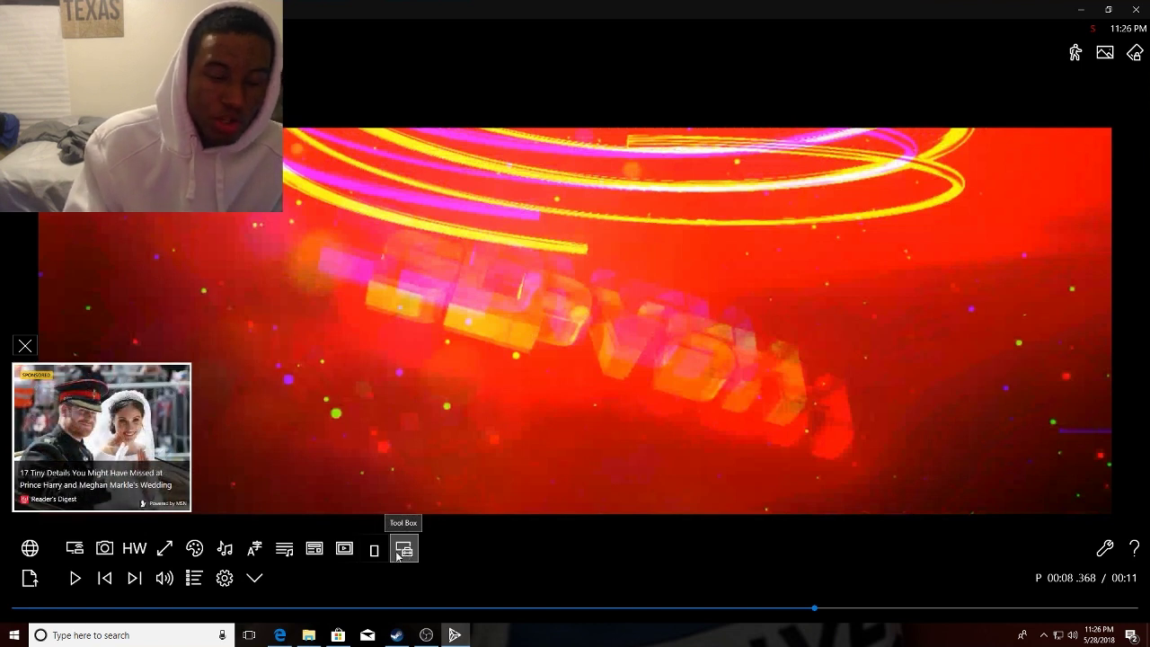
left_click(254, 578)
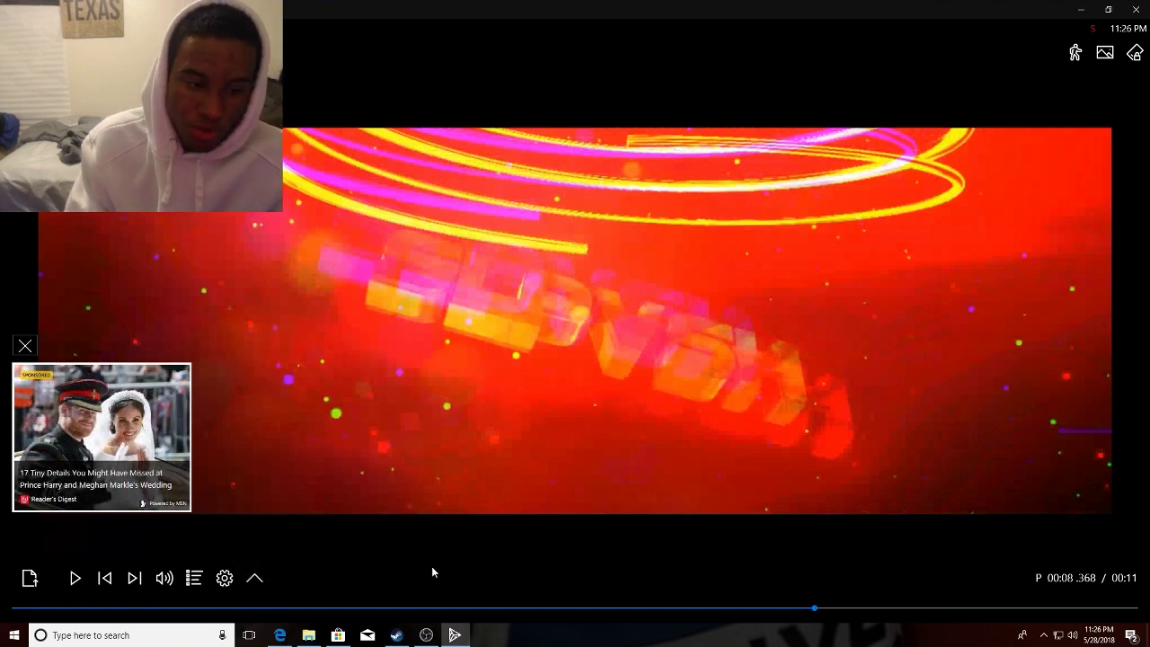
left_click(255, 577)
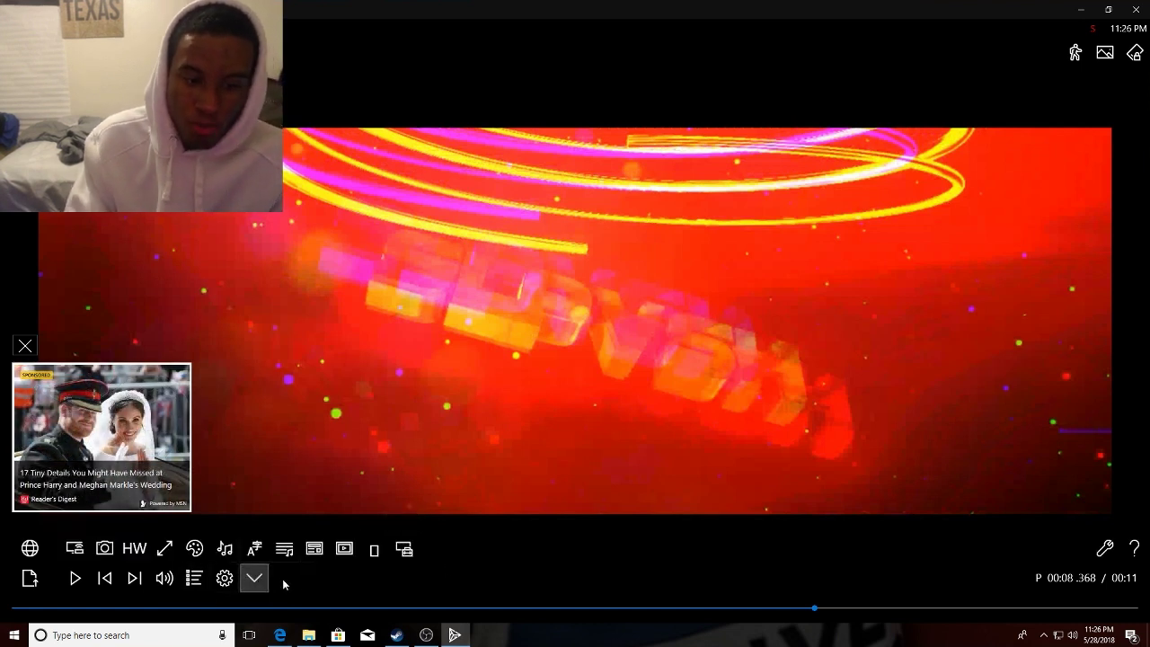
left_click(406, 551)
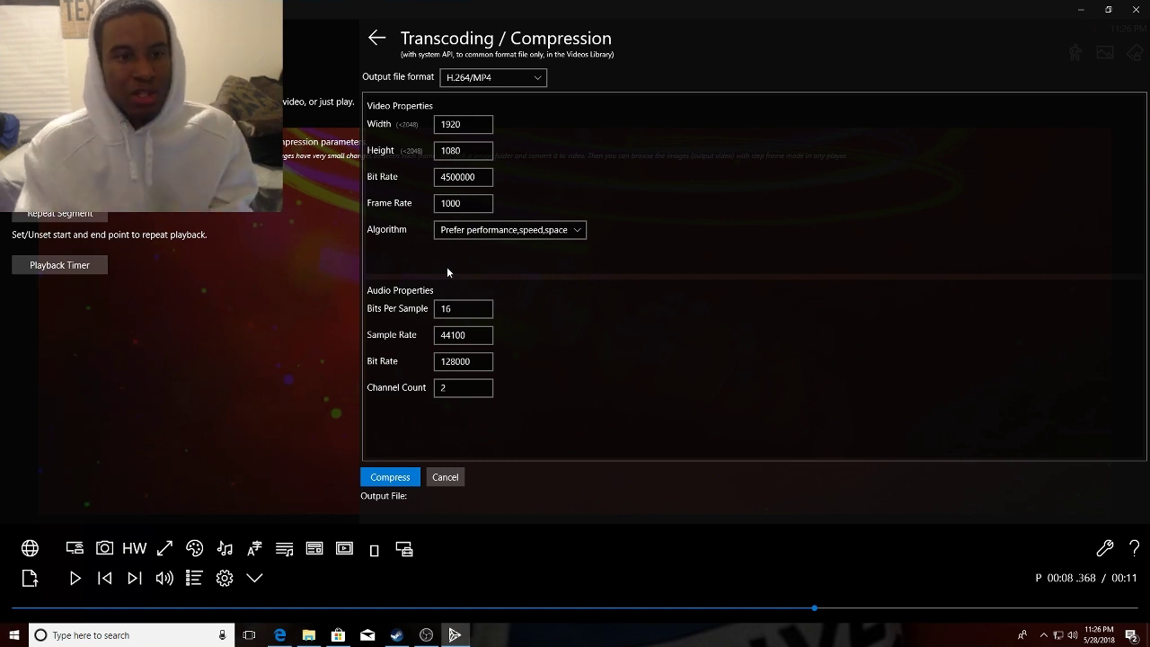
- Compress the video to a 1920×1080 H.264/MP4 file named Transcoded Video.mp4
left_click(398, 482)
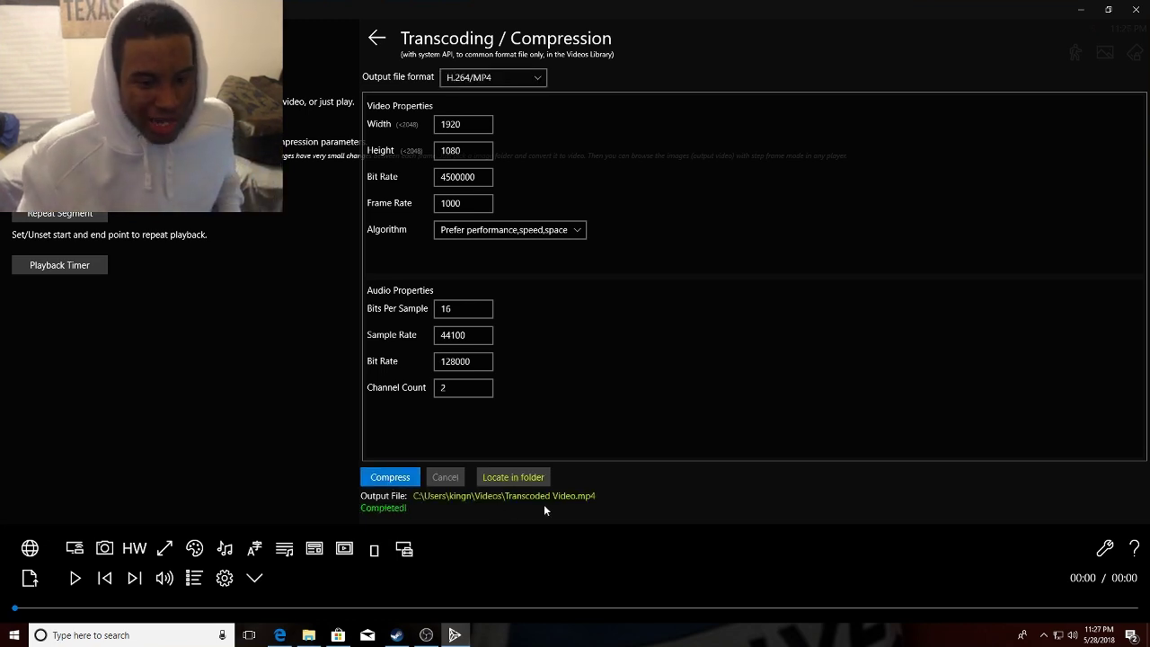
left_click(513, 477)
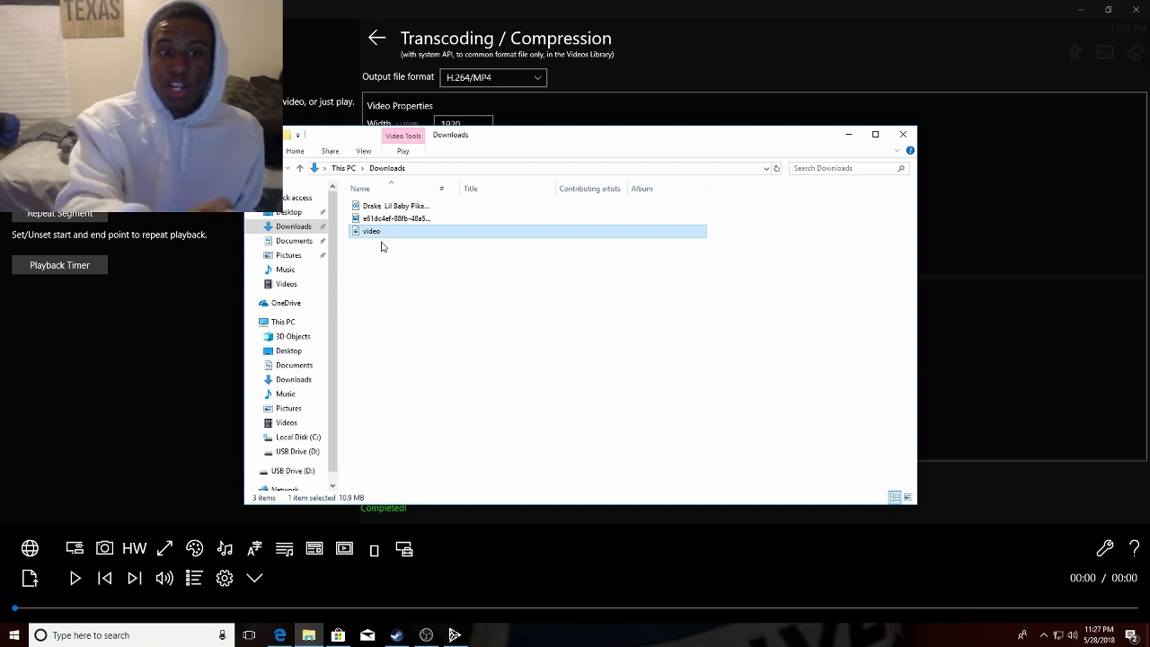
- Show the PC's Videos folder with Transcoded Video and minimize the ACG Player and Store windows
left_click(296, 287)
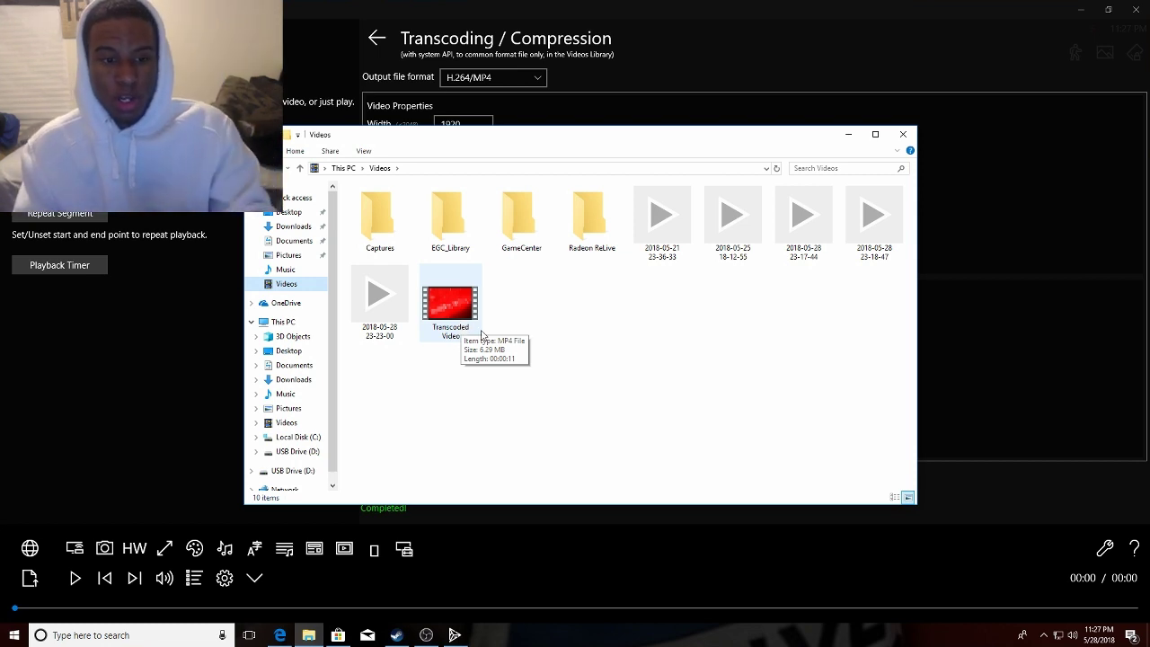
left_click(1091, 26)
left_click(1080, 8)
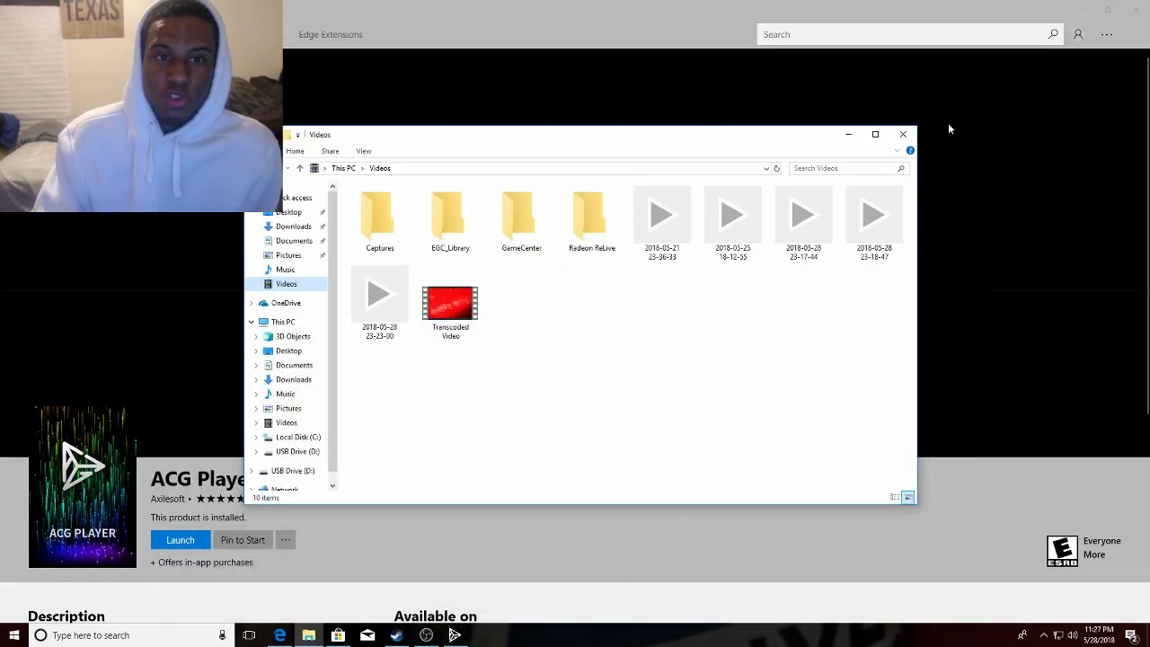
left_click(1107, 8)
left_click(1080, 9)
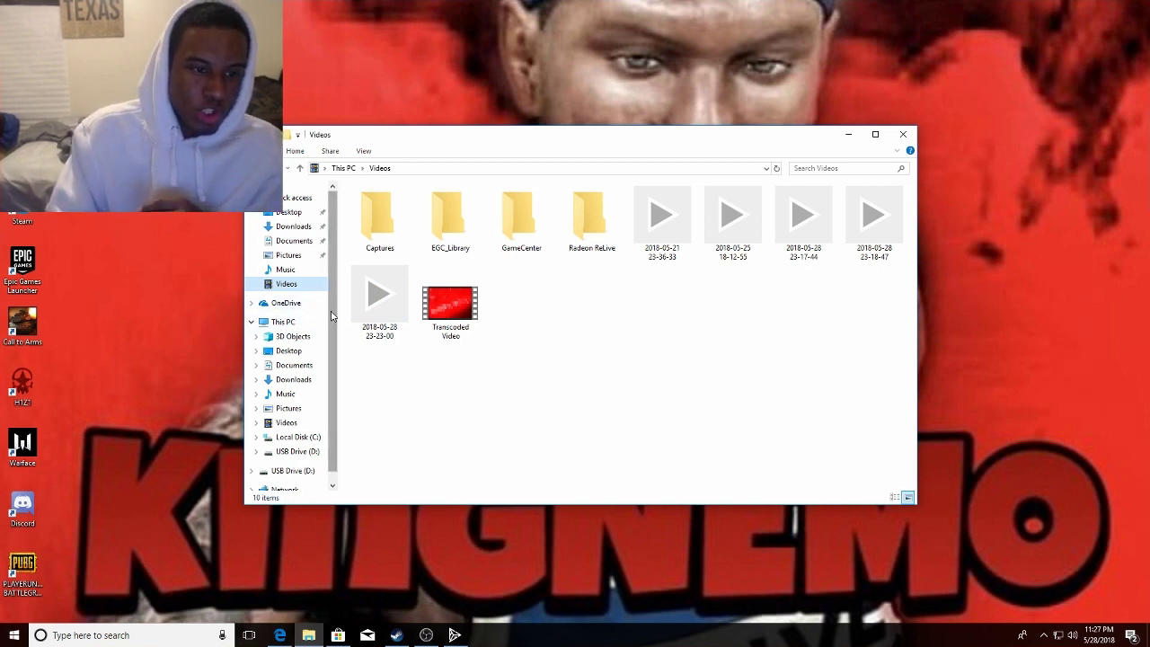
scroll(329, 375, "down", 1)
left_click(297, 428)
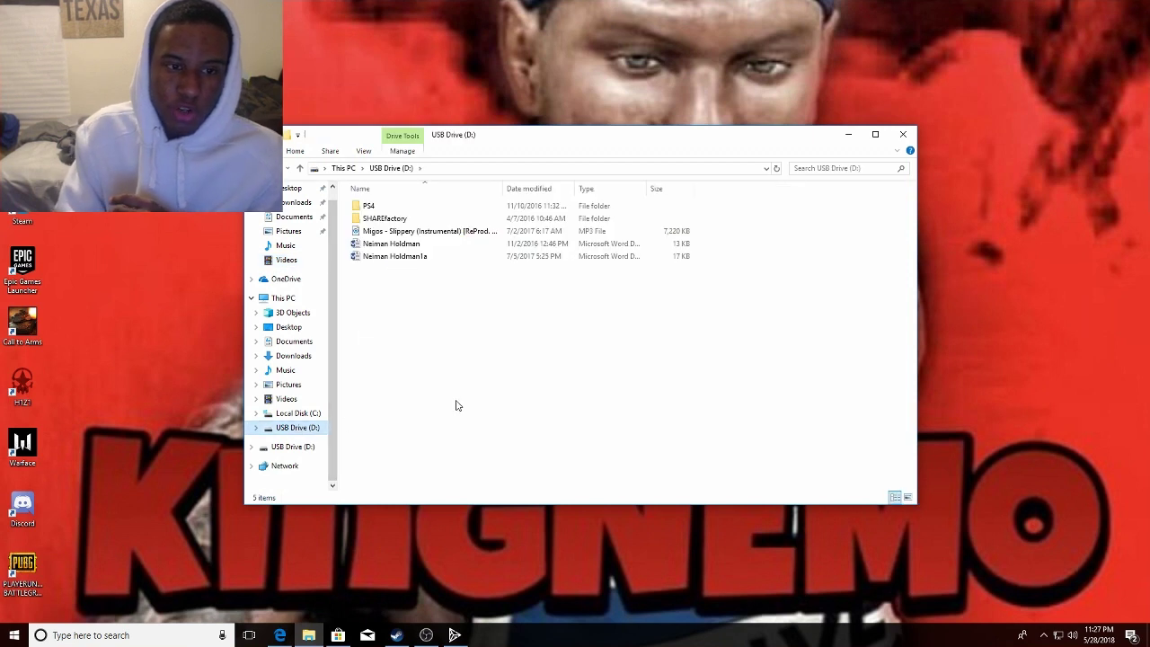
double_click(398, 220)
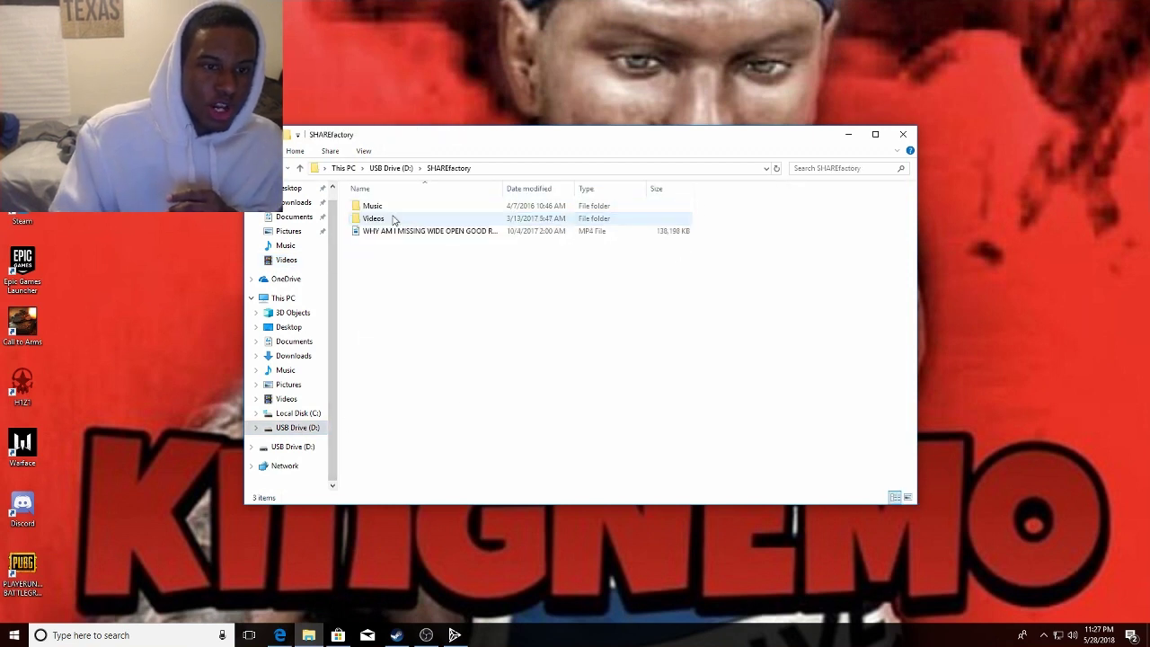
double_click(401, 218)
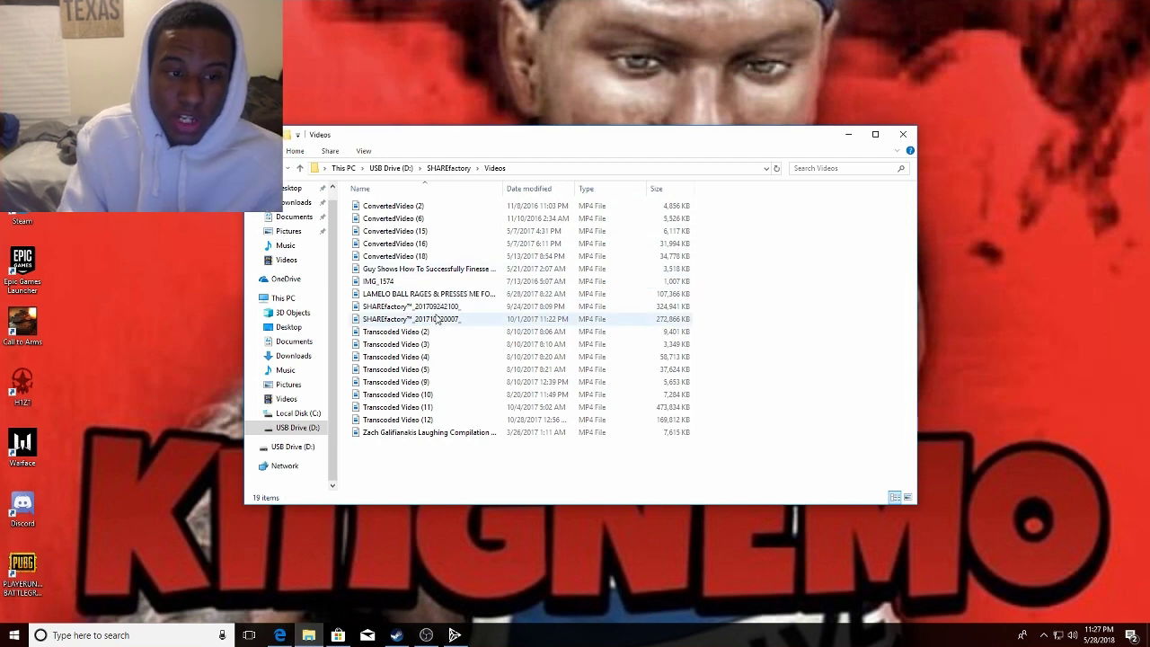
left_click(297, 260)
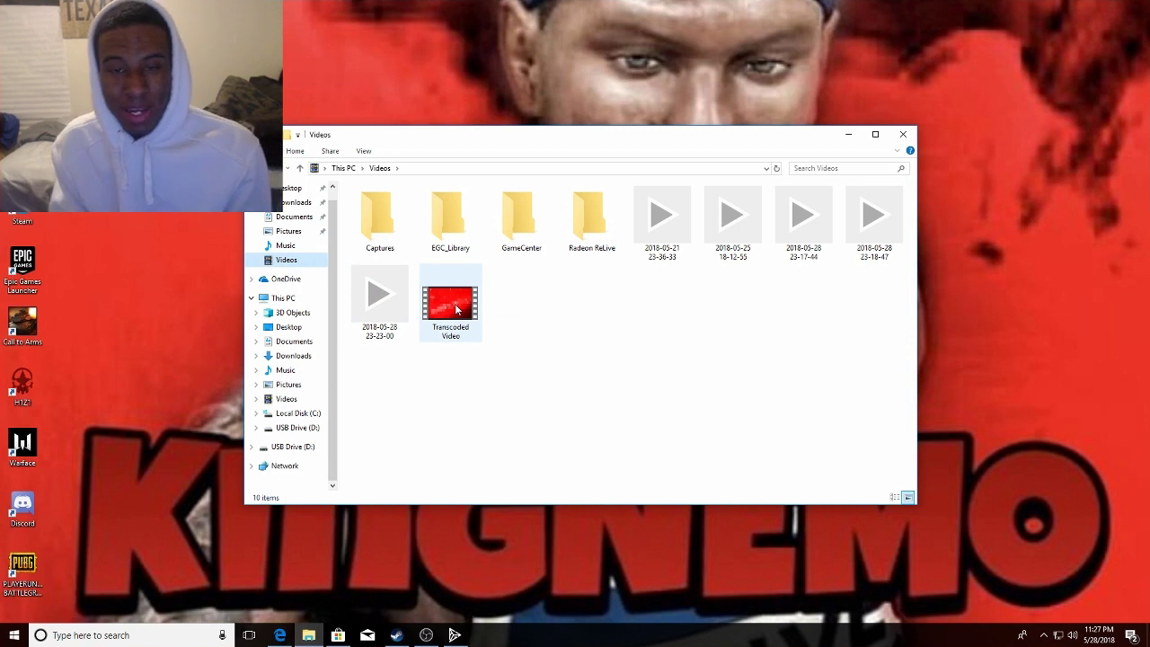
mouse_move(455, 309)
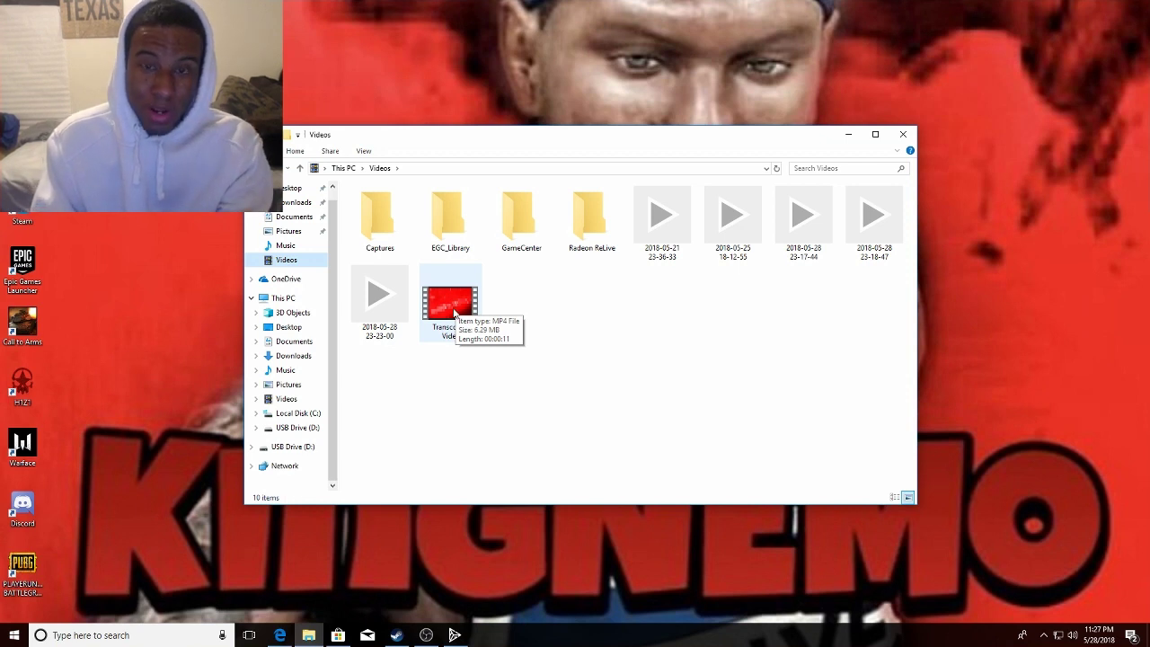
- Copy Transcoded Video onto USB Drive (D:) and move it into SHAREfactory's Videos folder
left_click_drag(455, 309, 300, 453)
left_click(296, 451)
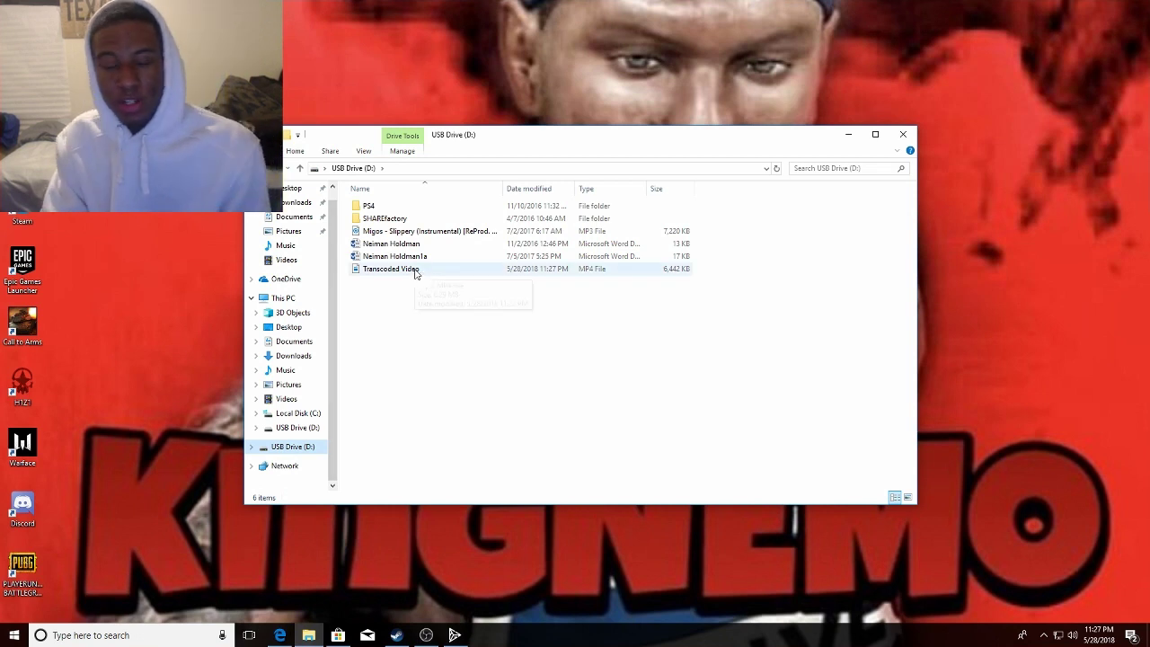
mouse_move(416, 272)
left_mouse_down()
mouse_move(399, 209)
mouse_move(407, 223)
left_mouse_up()
double_click(407, 223)
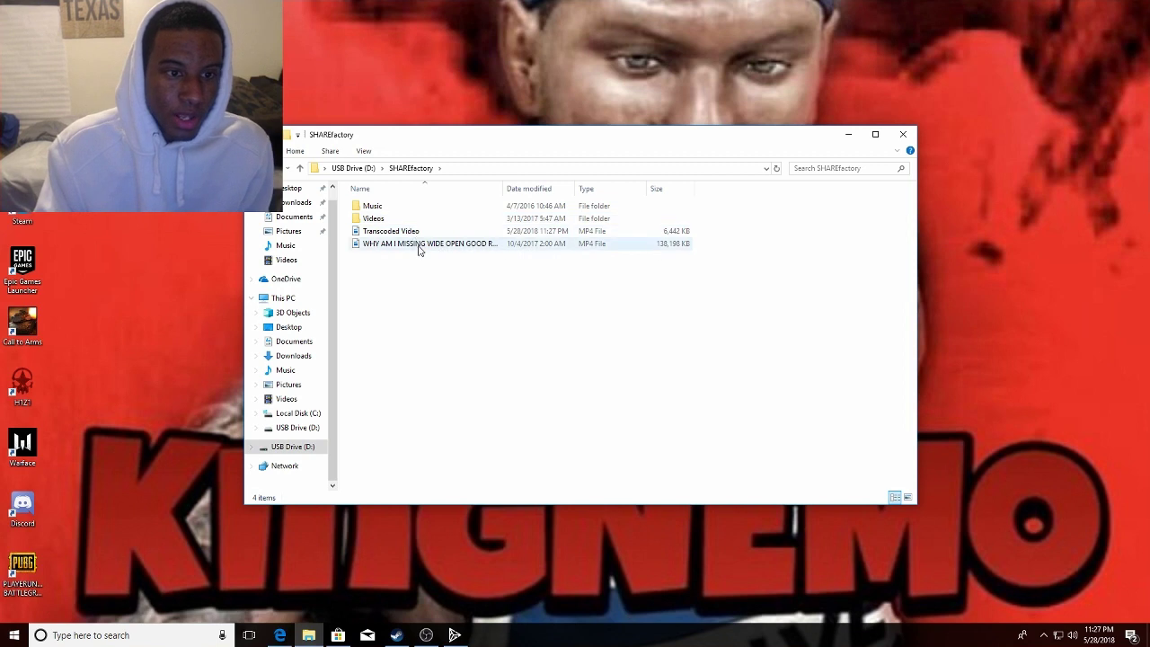
left_click_drag(418, 237, 409, 221)
double_click(409, 221)
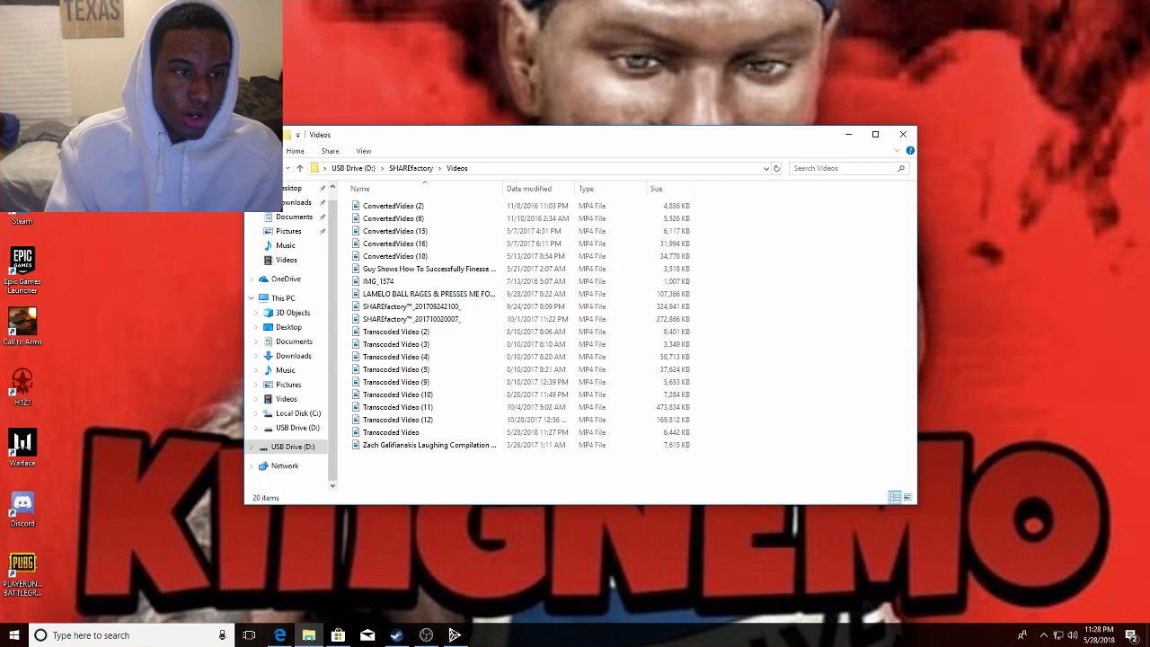
key("BackSpace")
key("BackSpace")
- Recheck Transcoded Video in USB Drive (D:) > SHAREfactory > Videos, then close File Explorer
left_click(286, 398)
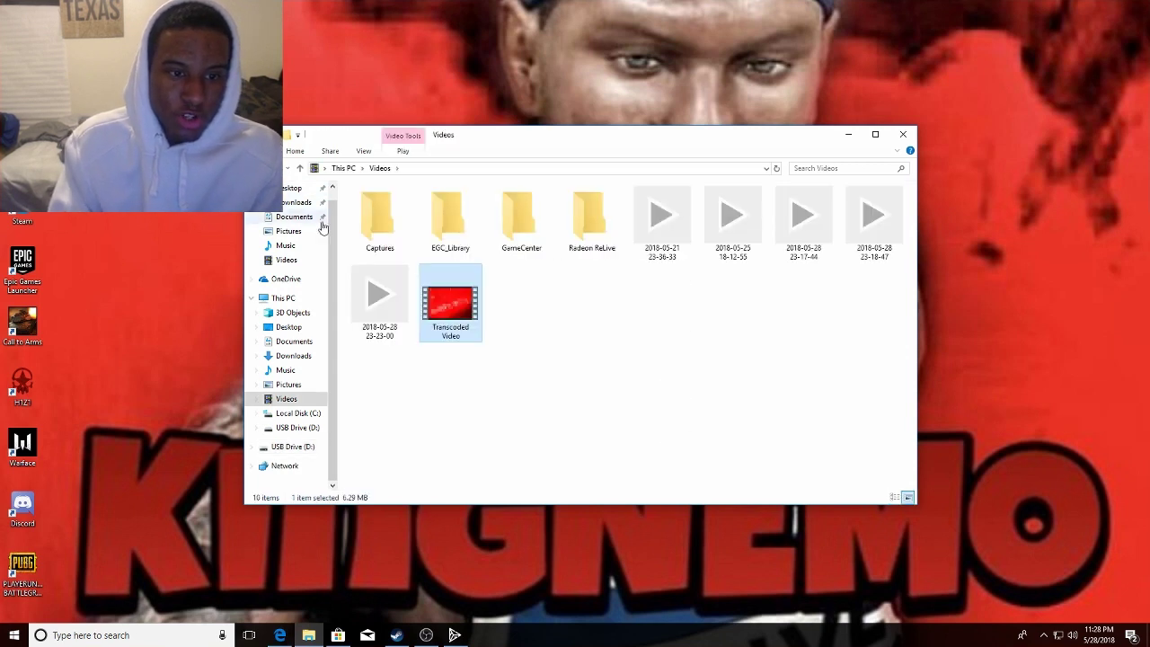
left_click(292, 446)
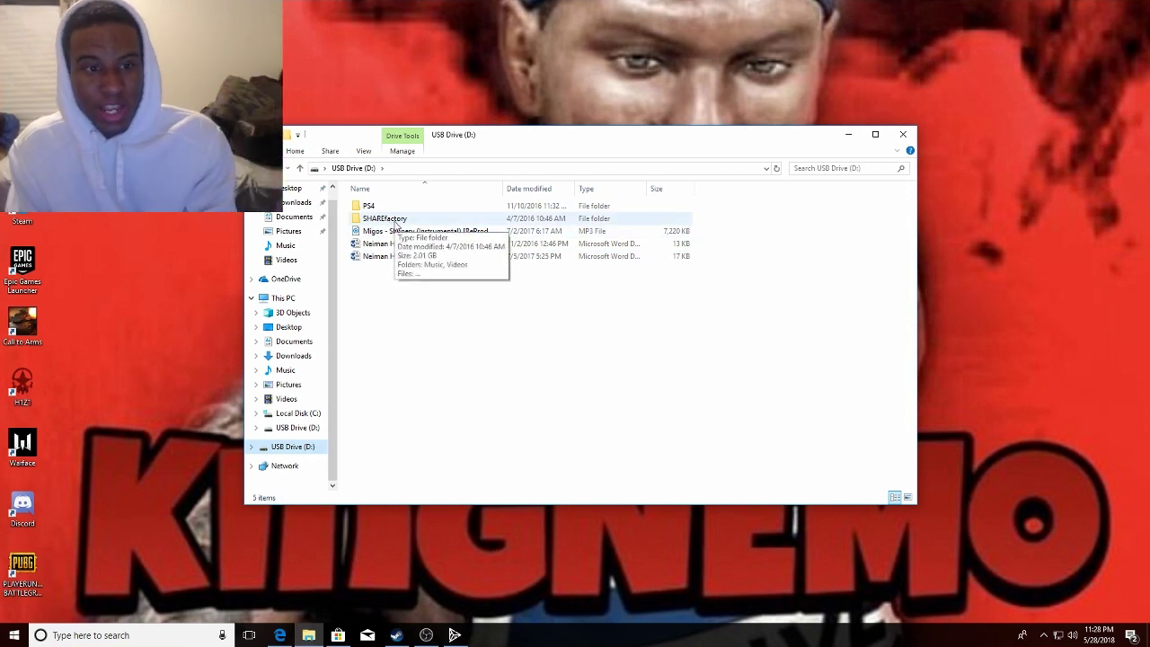
double_click(396, 223)
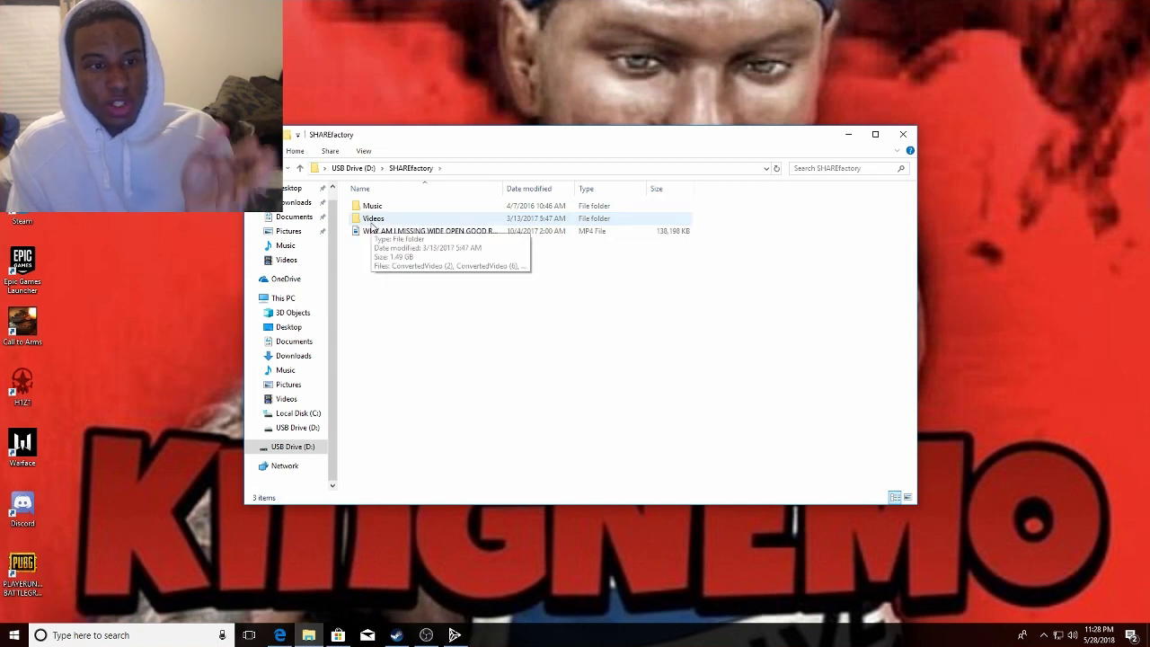
left_click(371, 221)
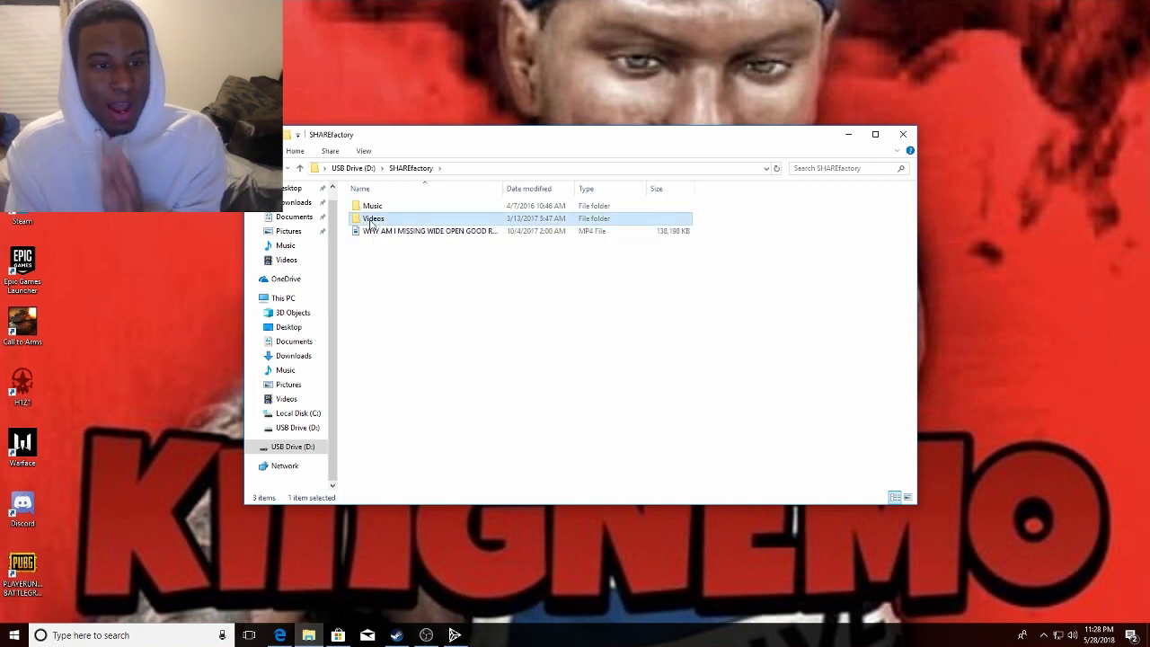
double_click(371, 222)
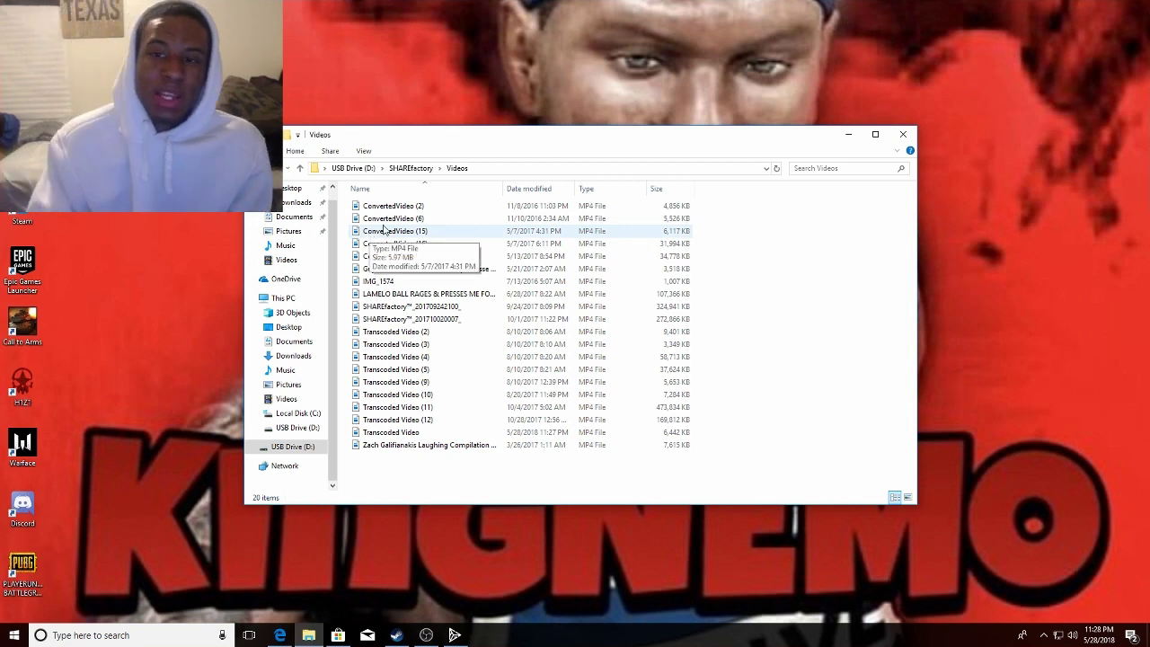
left_click(903, 135)
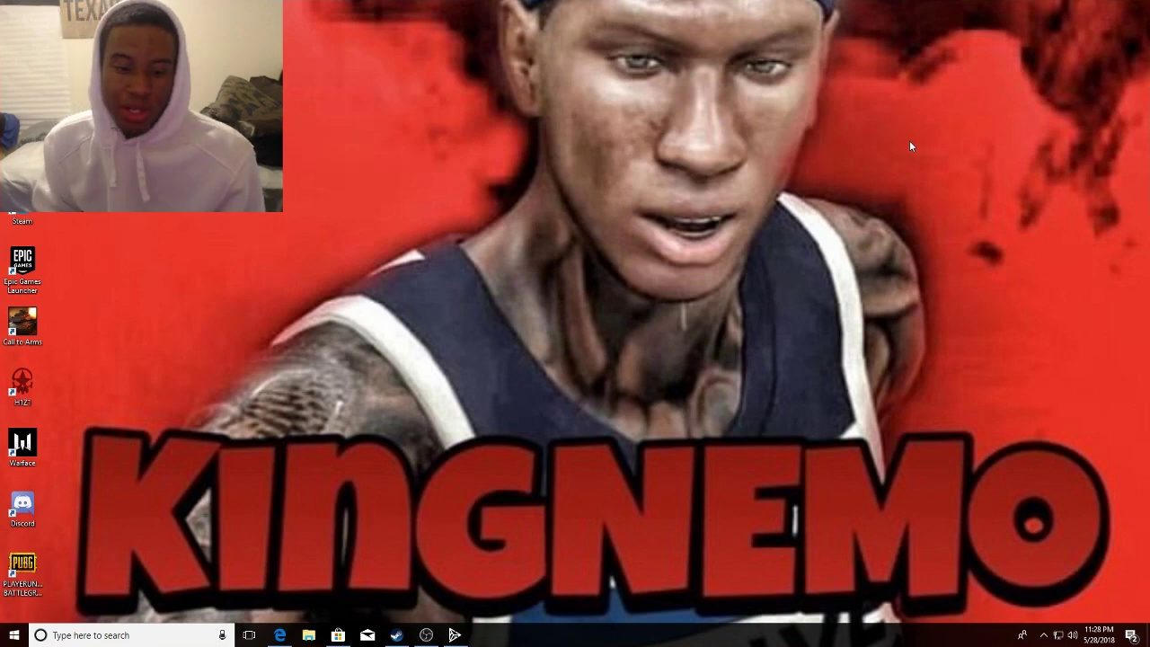
left_click(454, 635)
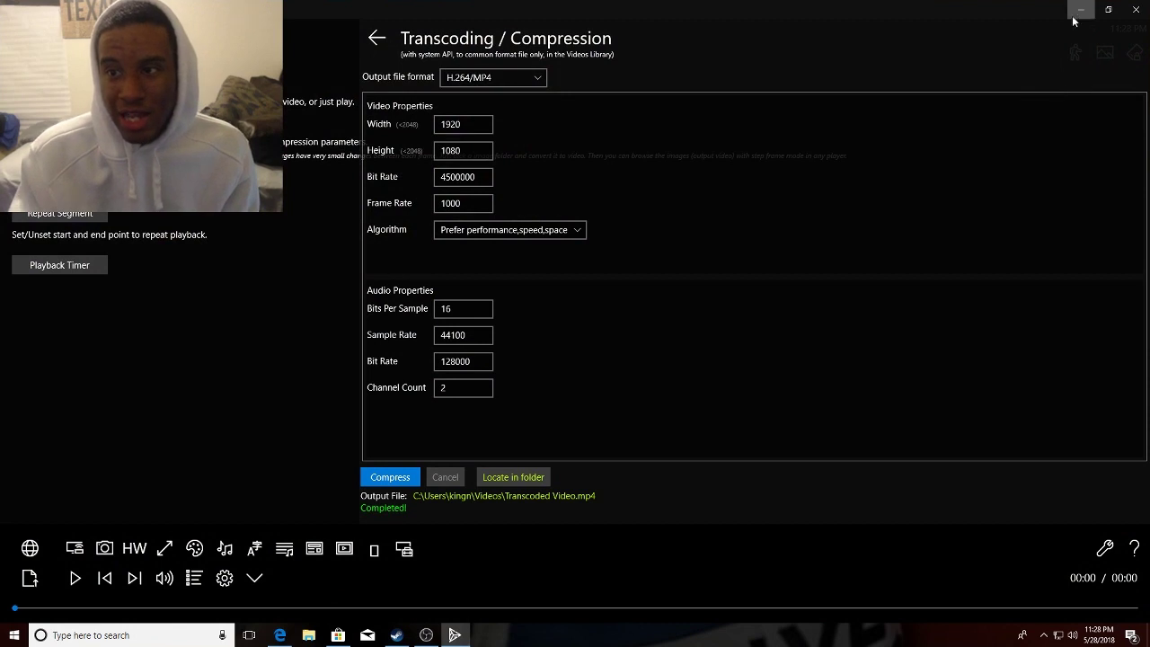
left_click(1078, 10)
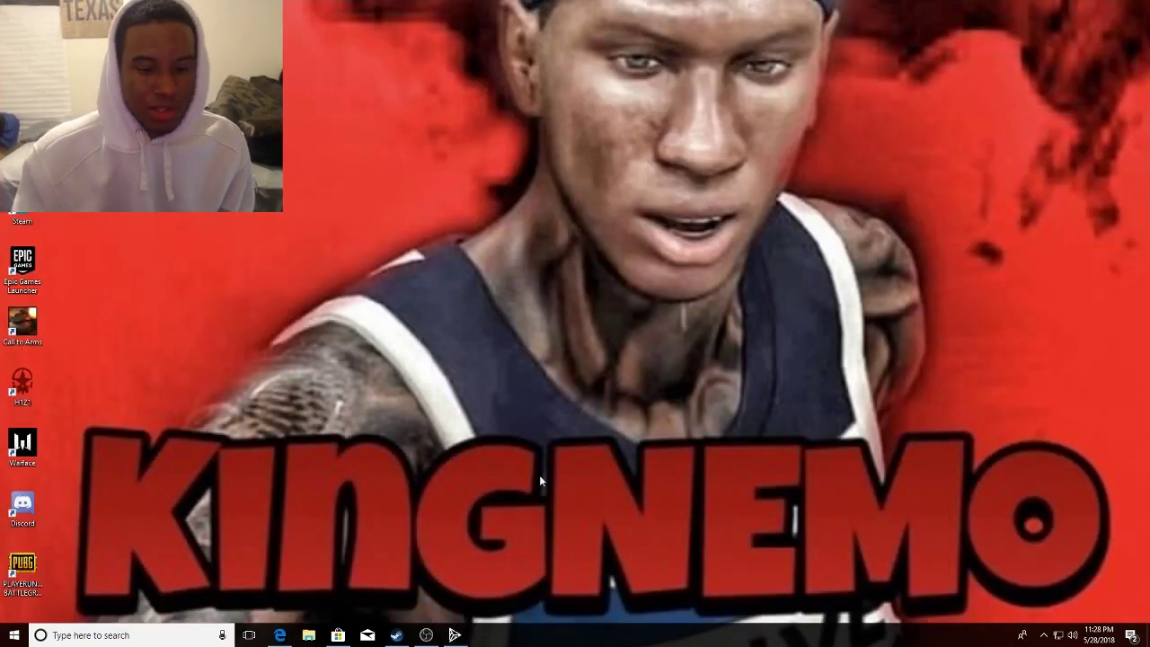
mouse_move(433, 635)
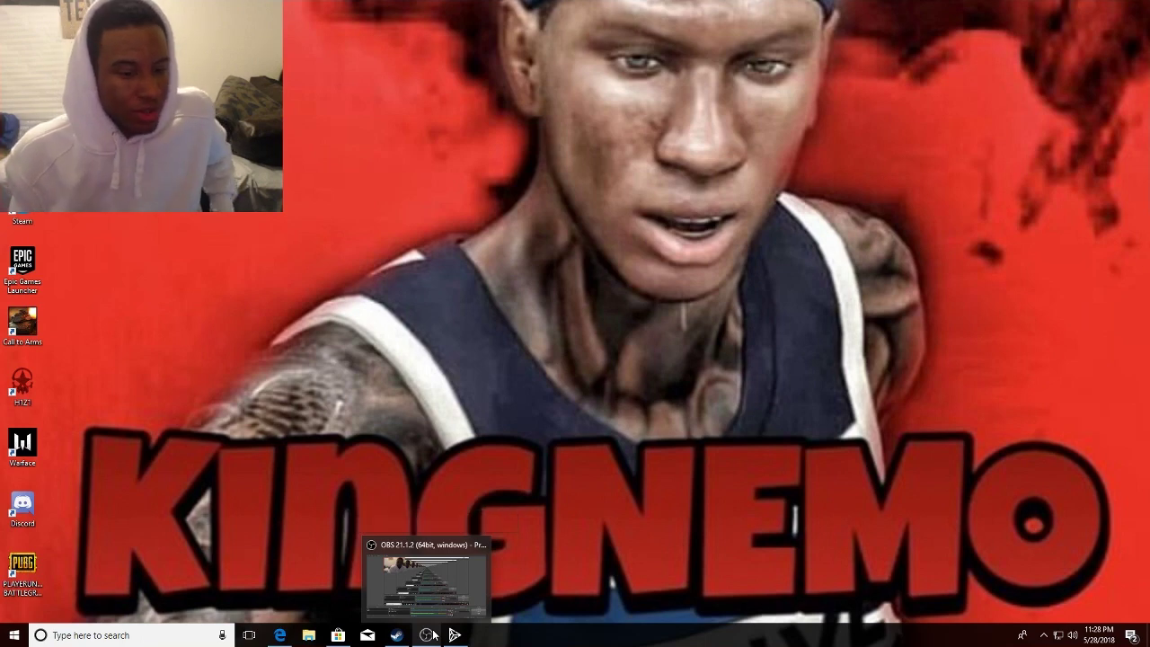
left_click(281, 634)
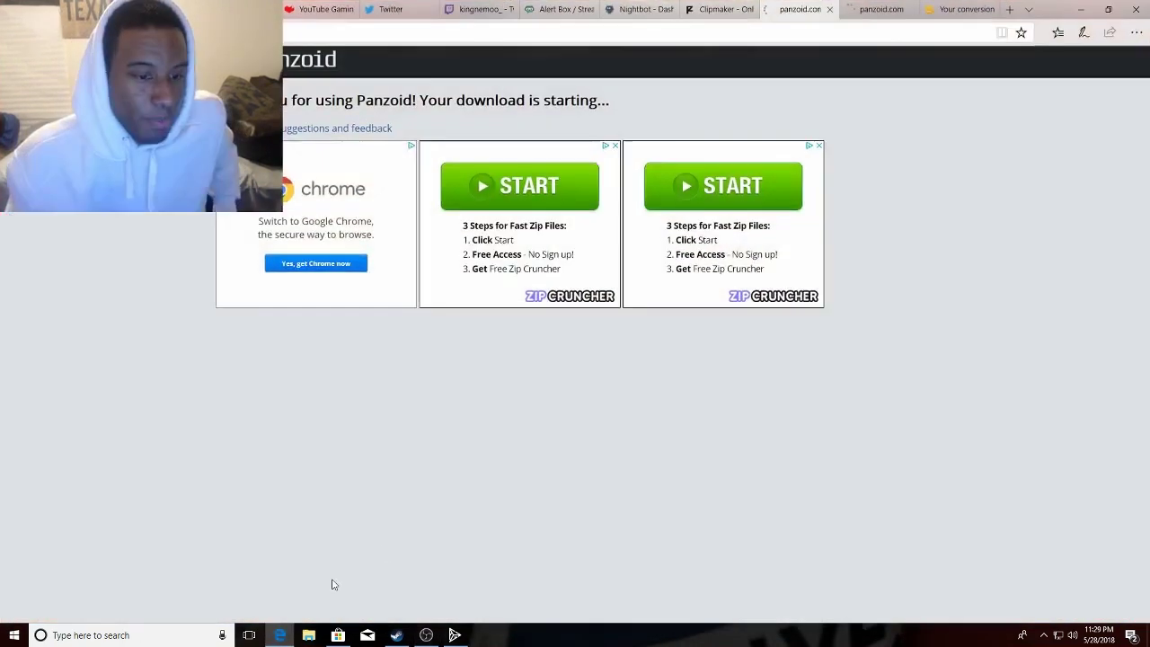
left_click(1080, 9)
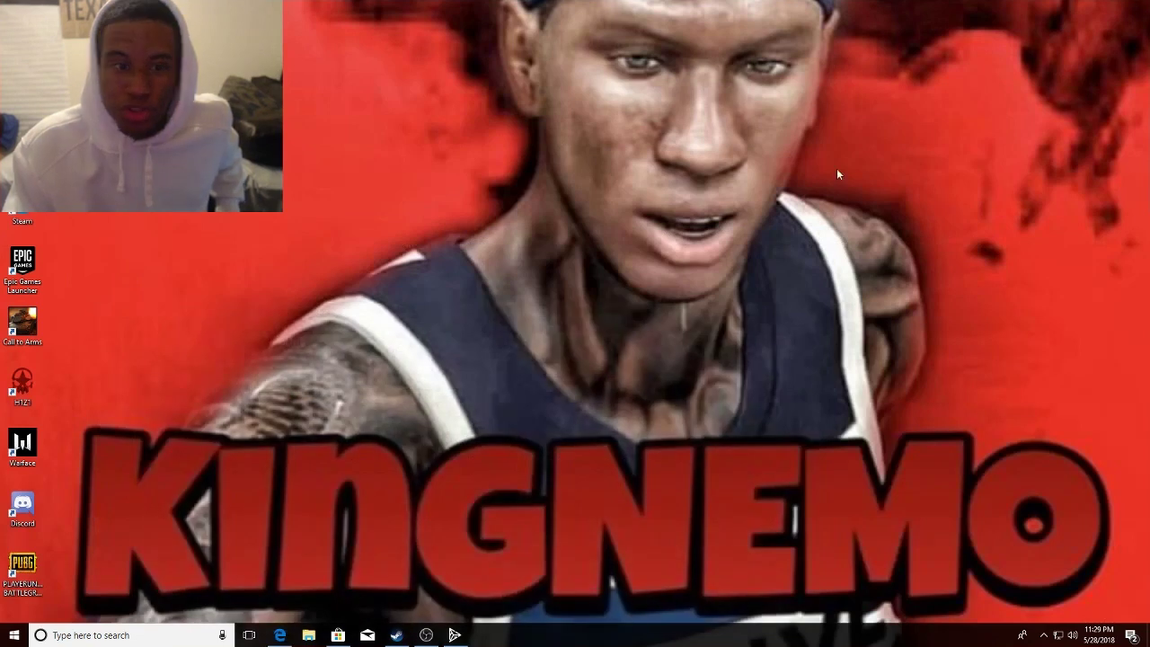